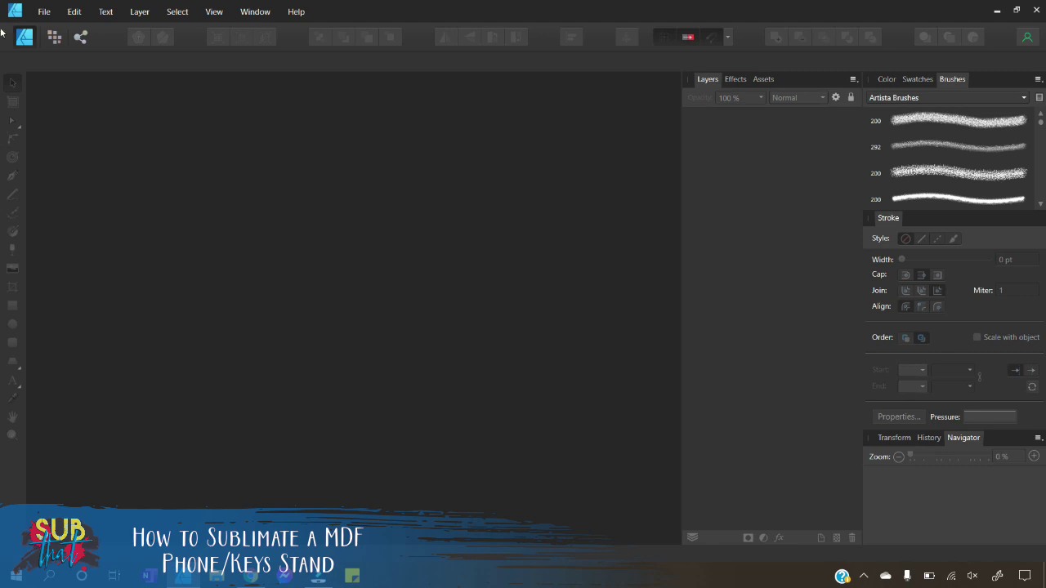
# - Create a new document from the Ledger print preset, 11 in by 17 in at 300 DPI
pyautogui.click(34, 13)
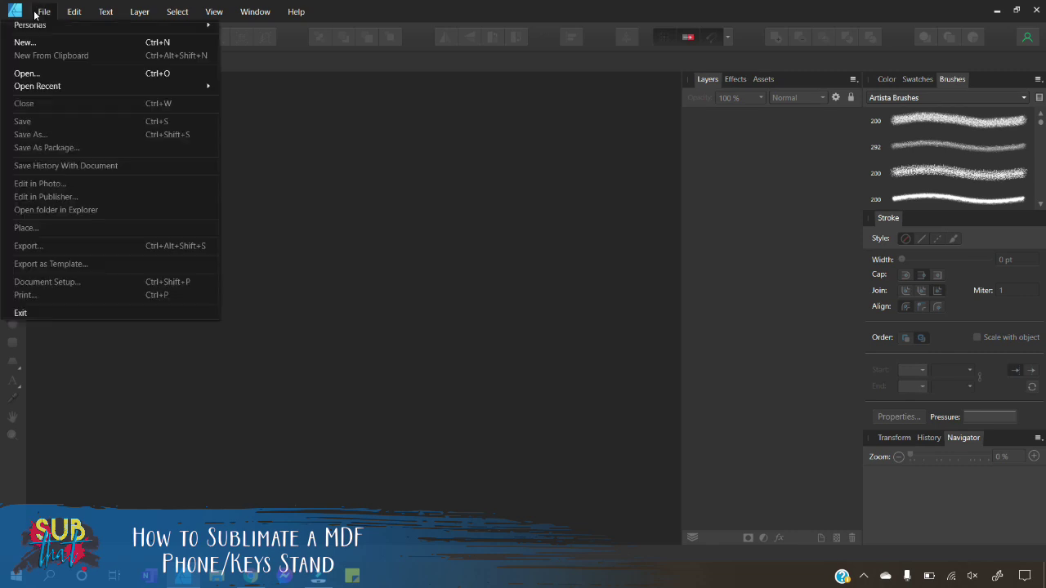
pyautogui.click(27, 49)
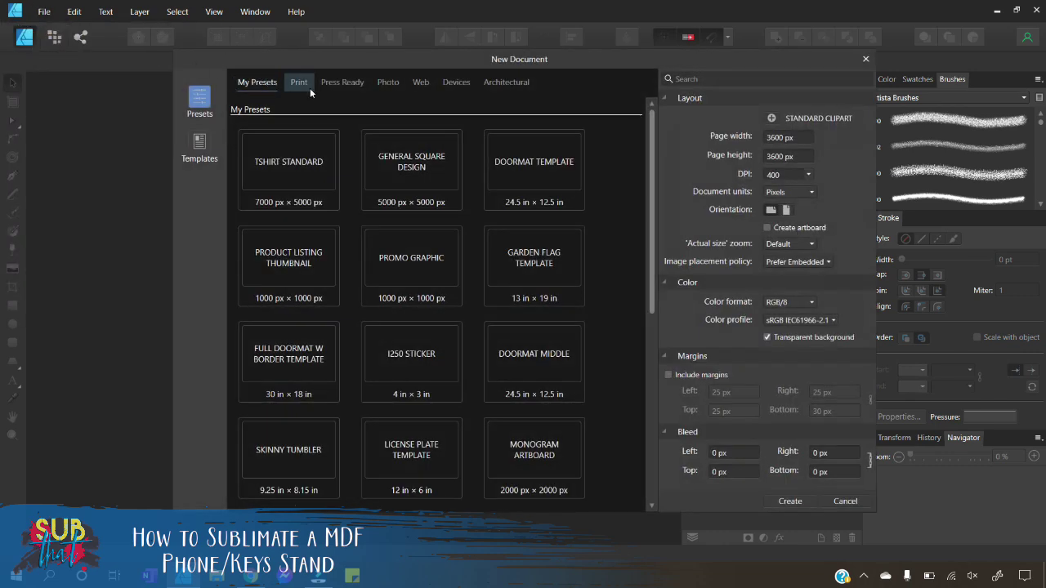
pyautogui.click(308, 86)
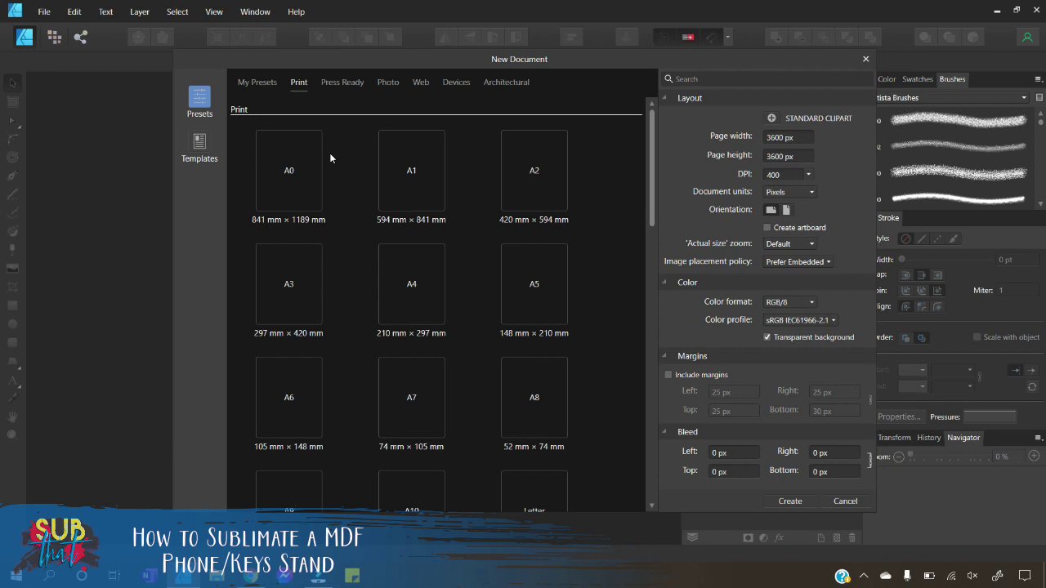
pyautogui.scroll(-3, 373, 211)
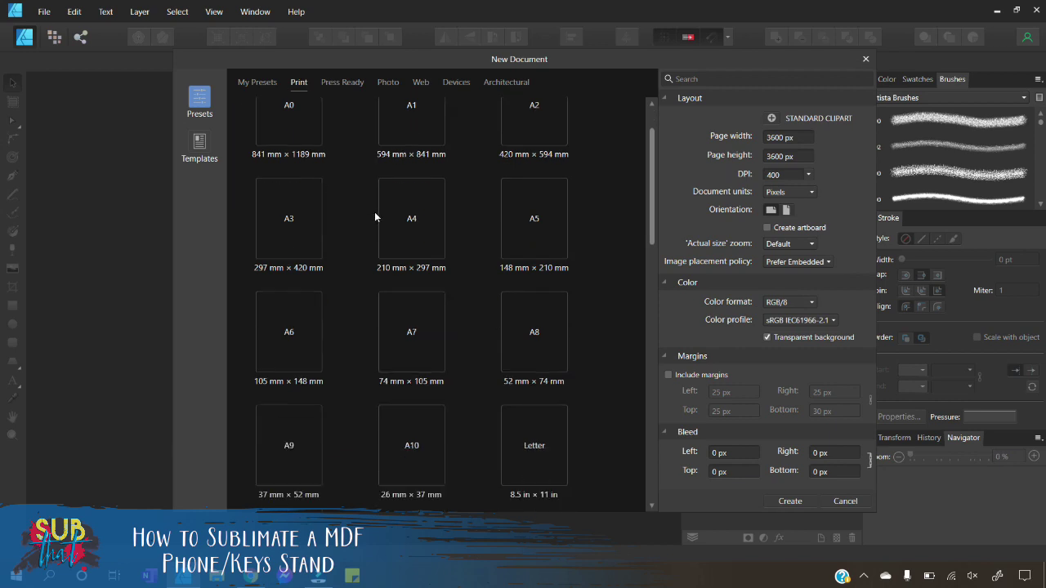
pyautogui.scroll(-1, 381, 218)
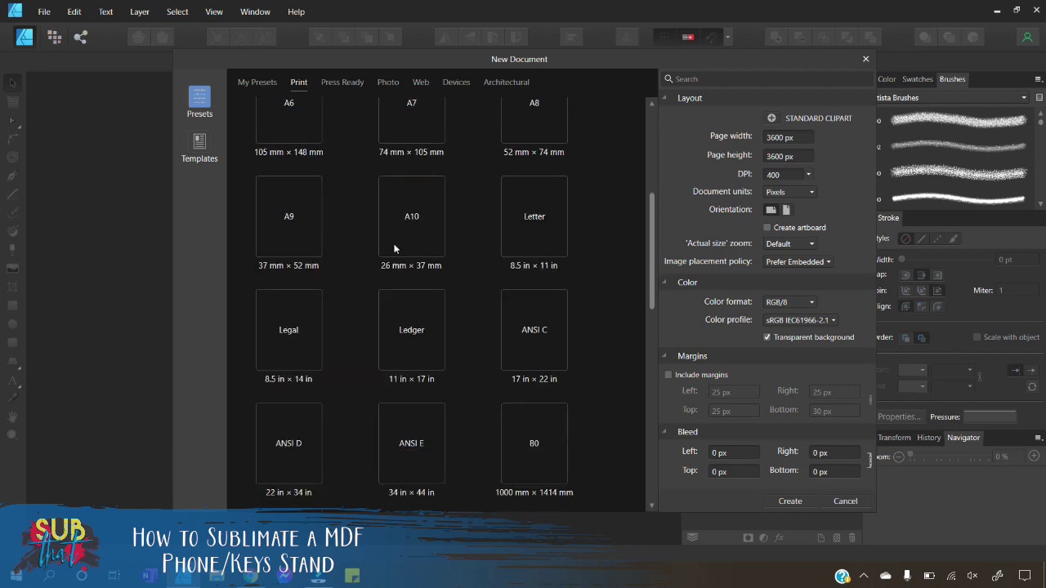
pyautogui.click(436, 332)
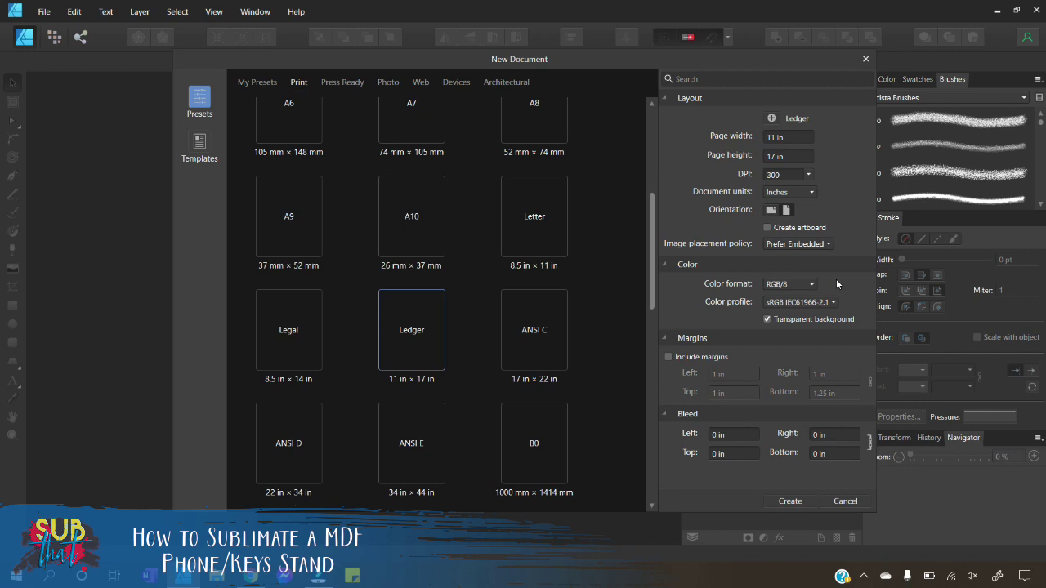
pyautogui.click(790, 501)
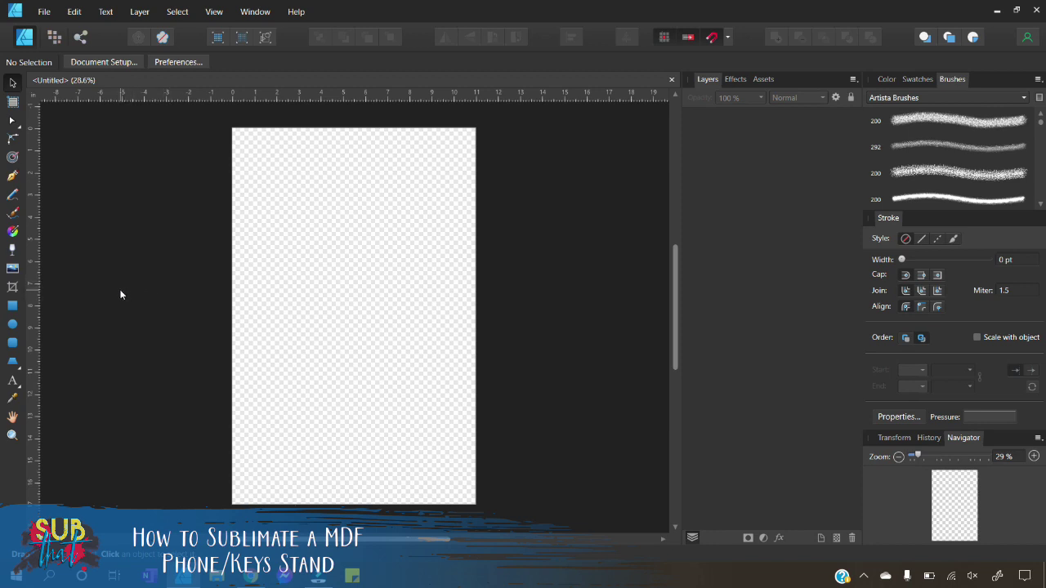
# - Place the Phone Dock Base Template Bleed and Phone Dock Main Template Bleed images from the Phone Dock Template folder on the page
pyautogui.click(13, 270)
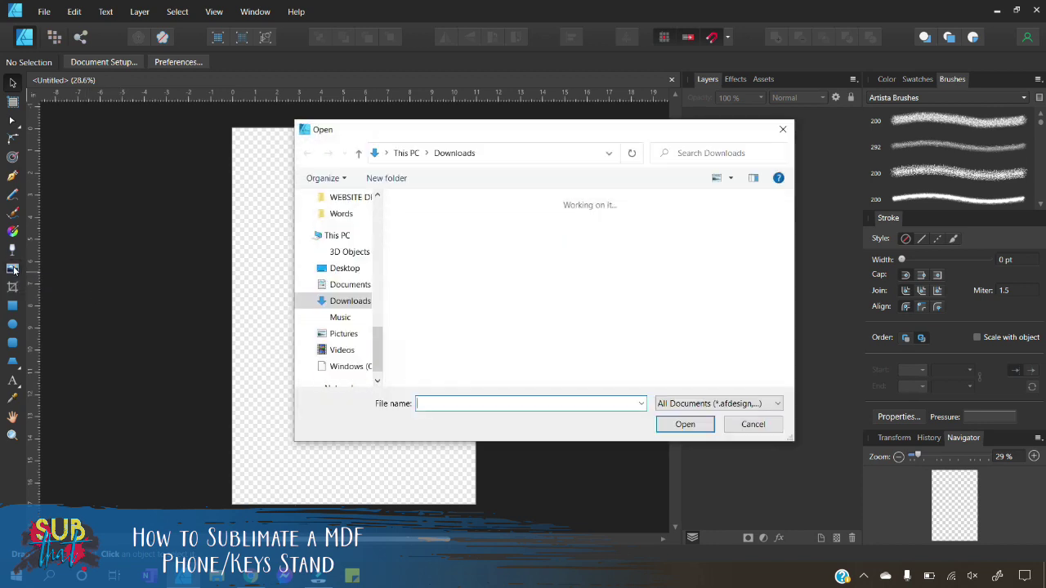
pyautogui.click(506, 266)
pyautogui.doubleClick(506, 266)
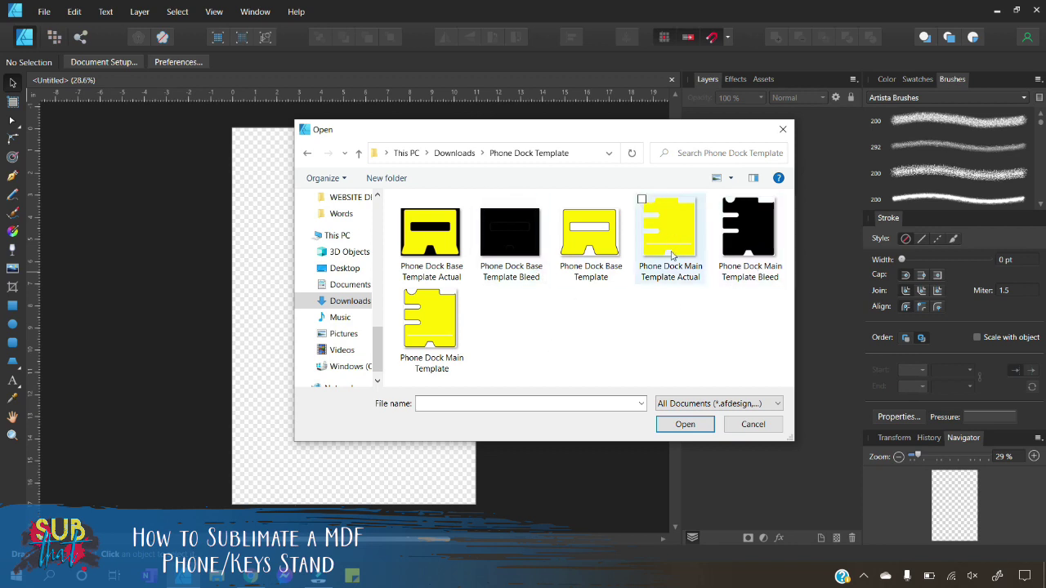
pyautogui.click(757, 252)
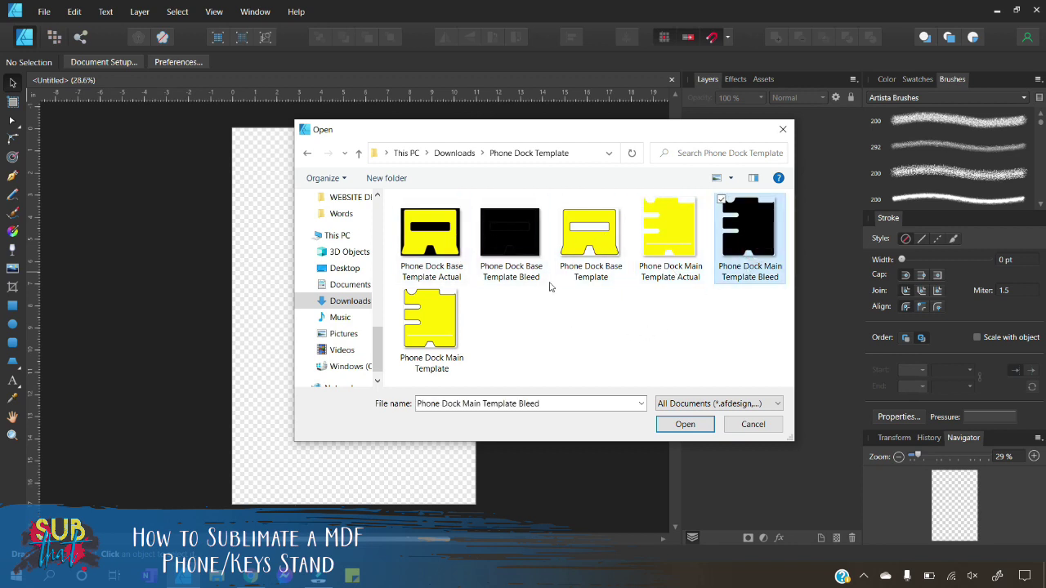
pyautogui.keyDown('shift'); pyautogui.click(505, 247); pyautogui.keyUp('shift')
pyautogui.click(751, 245)
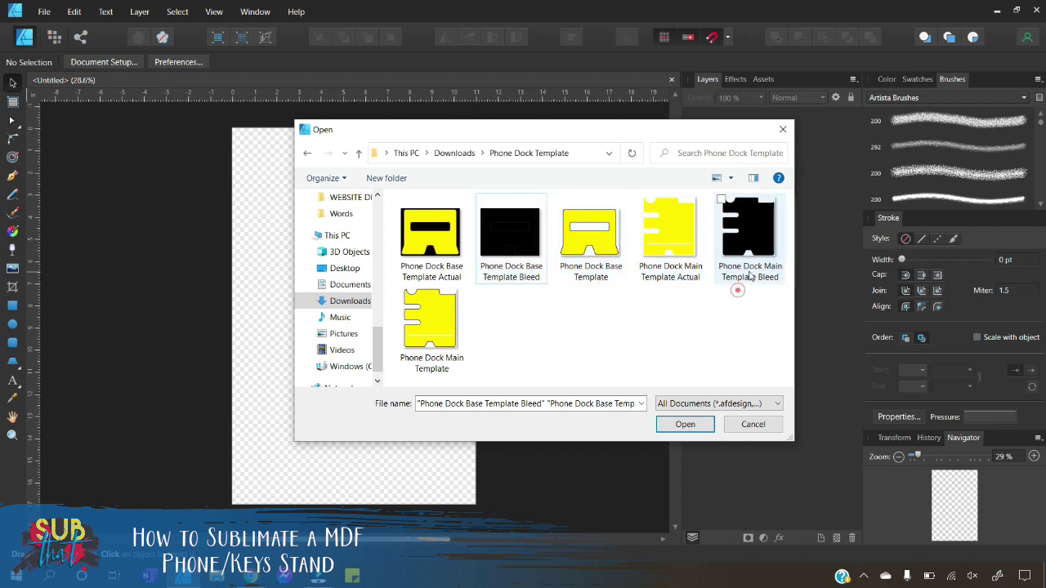
pyautogui.keyDown('ctrl'); pyautogui.click(510, 245); pyautogui.keyUp('ctrl')
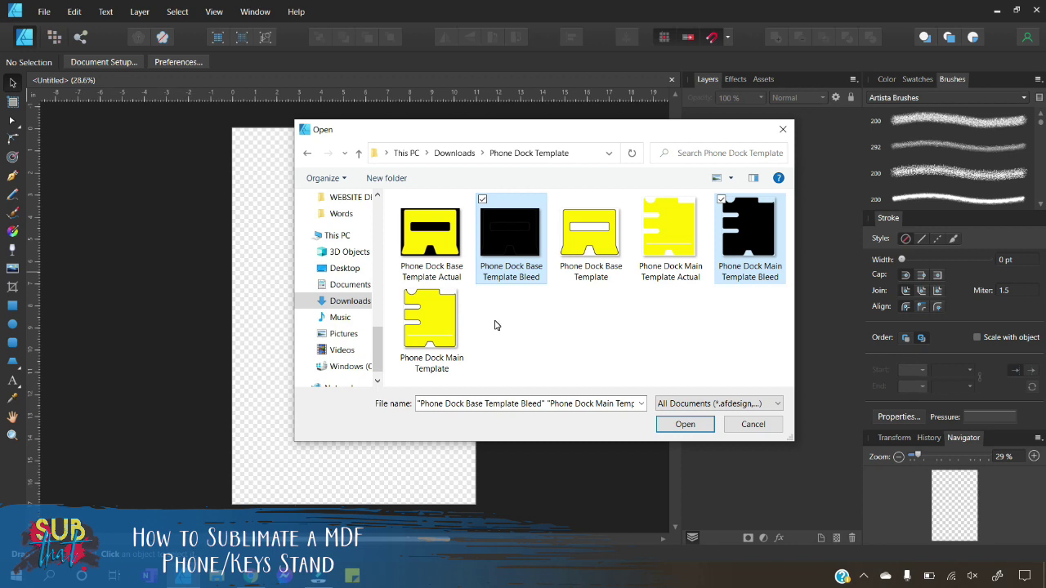
pyautogui.click(687, 425)
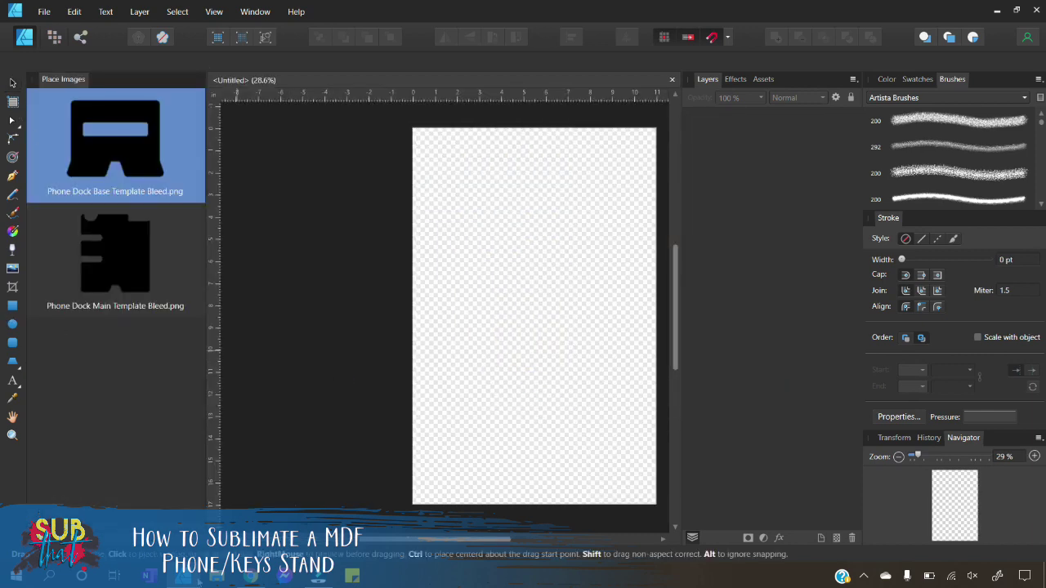
pyautogui.hscroll(3, 423, 539)
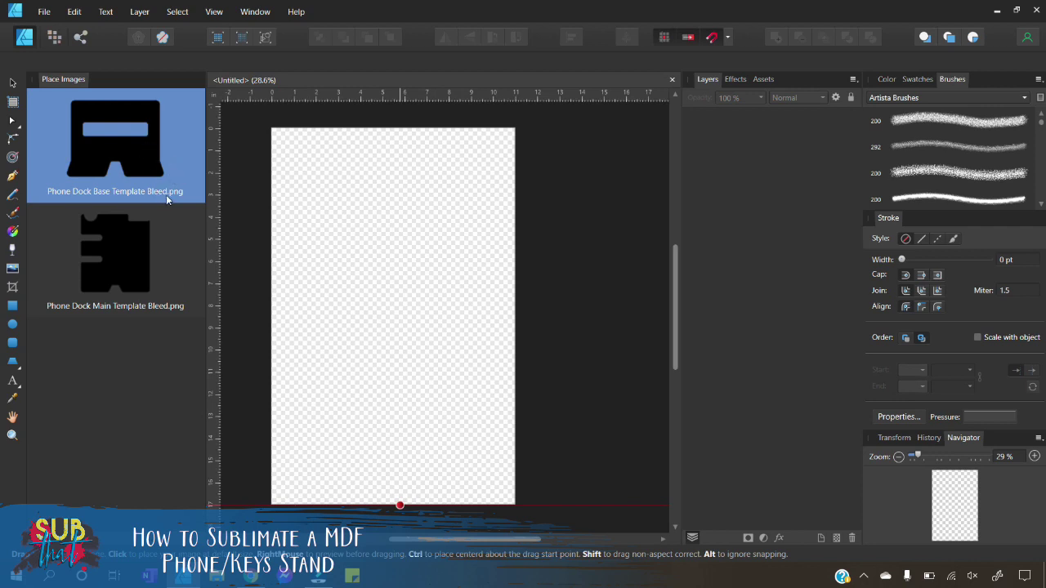
pyautogui.click(351, 170)
pyautogui.click(375, 289)
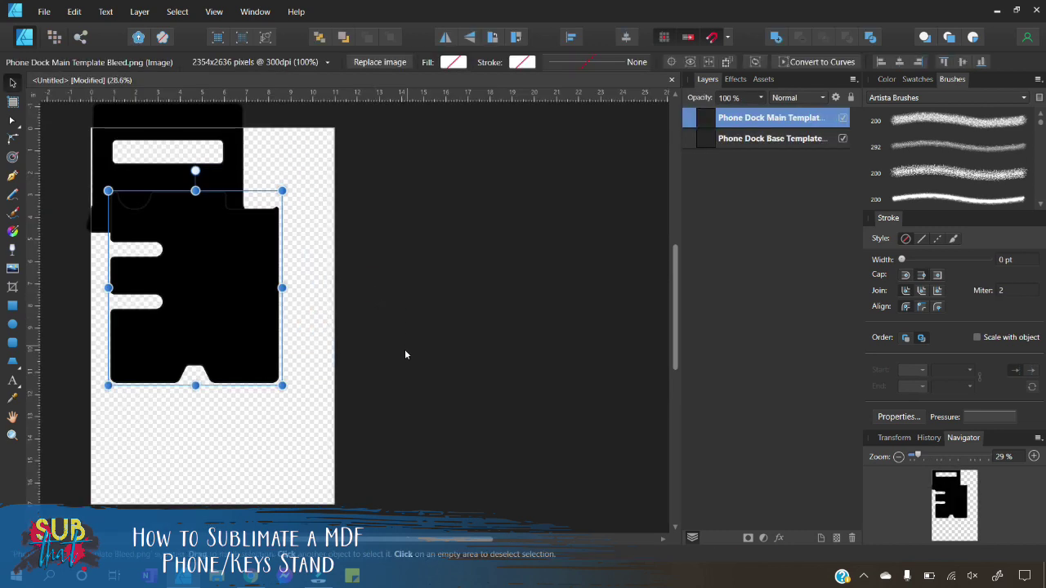
# - Separate the overlapping images, moving the main template to the lower half of the page and the base template fully inside the upper half
pyautogui.moveTo(233, 294); pyautogui.dragTo(244, 383)
pyautogui.moveTo(210, 179); pyautogui.dragTo(249, 214)
pyautogui.click(219, 337)
pyautogui.moveTo(220, 353); pyautogui.dragTo(217, 372)
pyautogui.click(263, 221)
pyautogui.moveTo(263, 221); pyautogui.dragTo(269, 230)
# - Center the base template and the main template horizontally on the page, keeping the base above the main piece
pyautogui.moveTo(400, 546); pyautogui.dragTo(360, 546)
pyautogui.click(395, 237)
pyautogui.moveTo(395, 237); pyautogui.dragTo(394, 232)
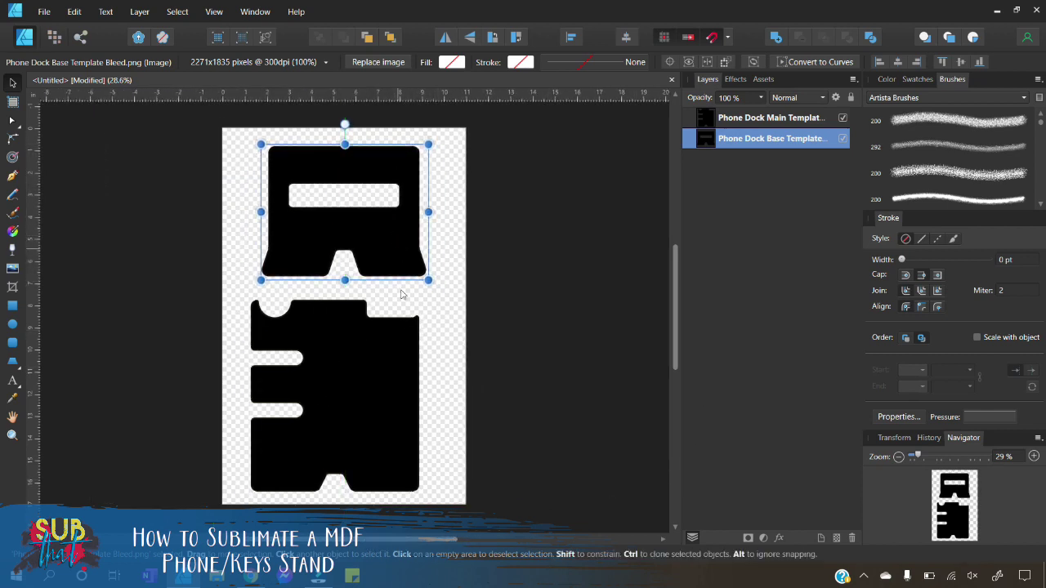
pyautogui.click(365, 402)
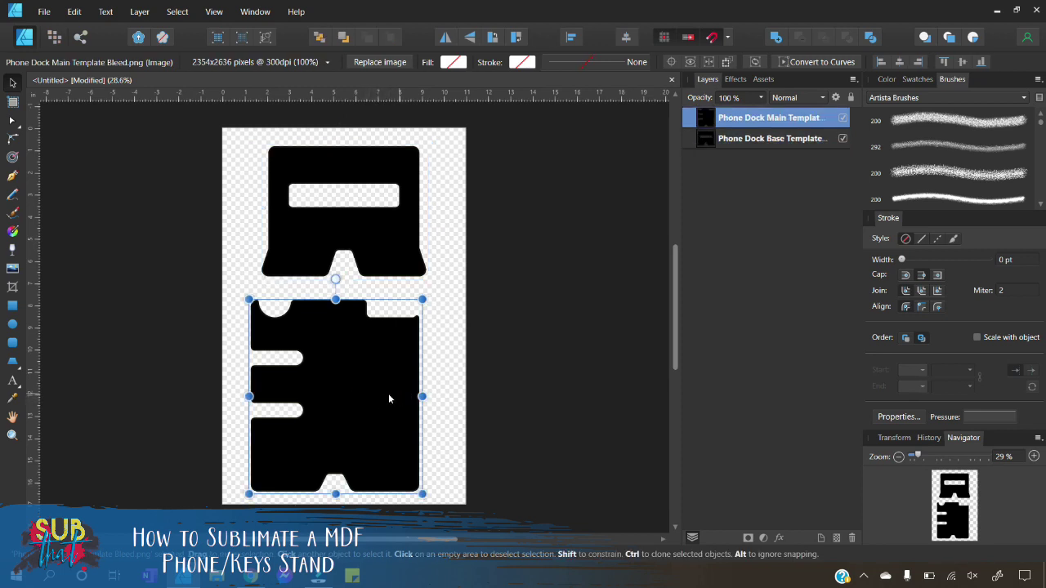
pyautogui.moveTo(341, 388)
pyautogui.mouseDown()
pyautogui.moveTo(378, 405)
pyautogui.moveTo(351, 388)
pyautogui.moveTo(350, 401)
pyautogui.mouseUp()
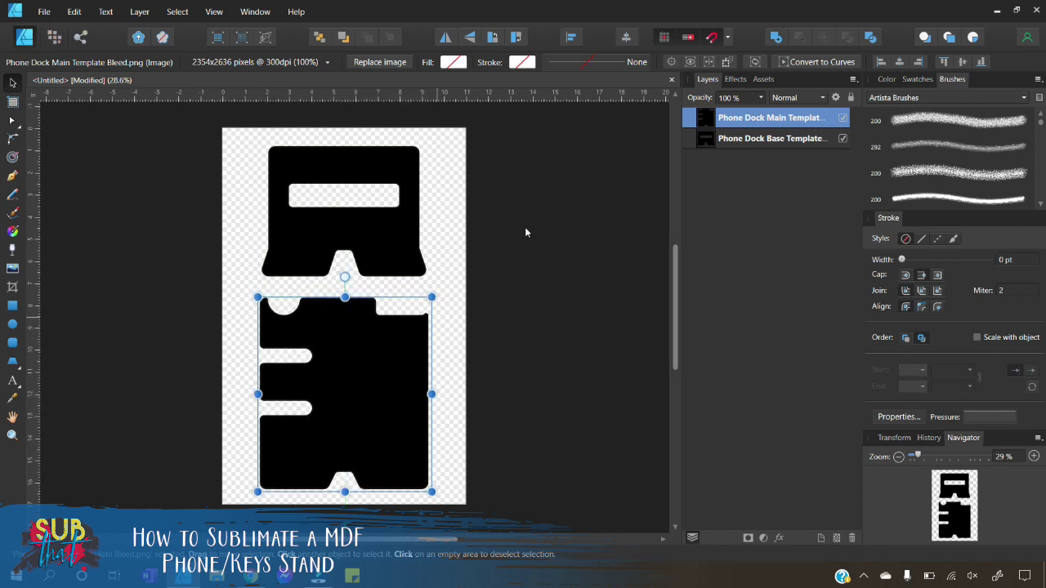
# - Review the snapping options and move the base template slightly down along the page's vertical center line
pyautogui.click(727, 37)
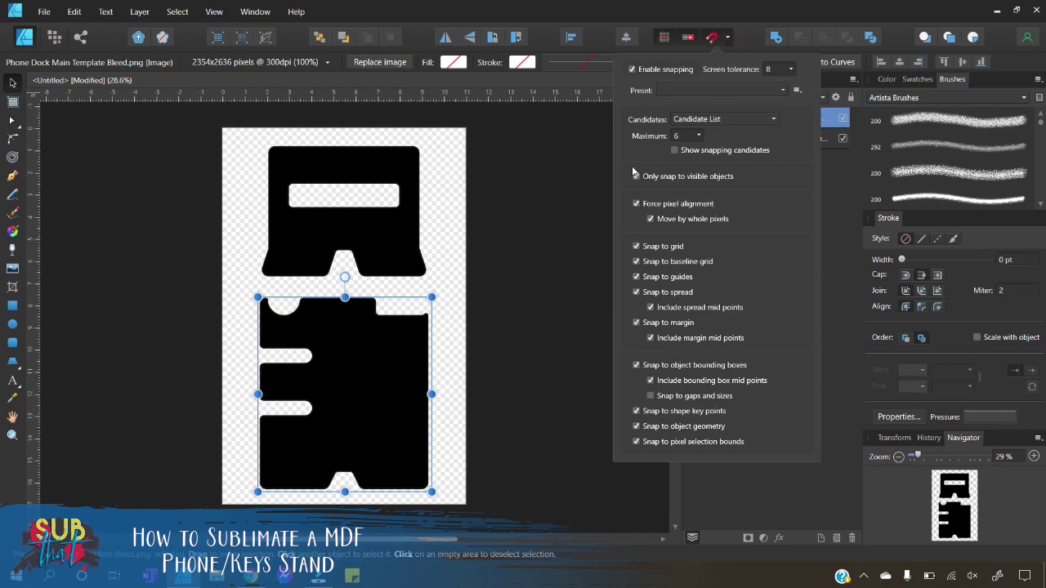
pyautogui.click(728, 34)
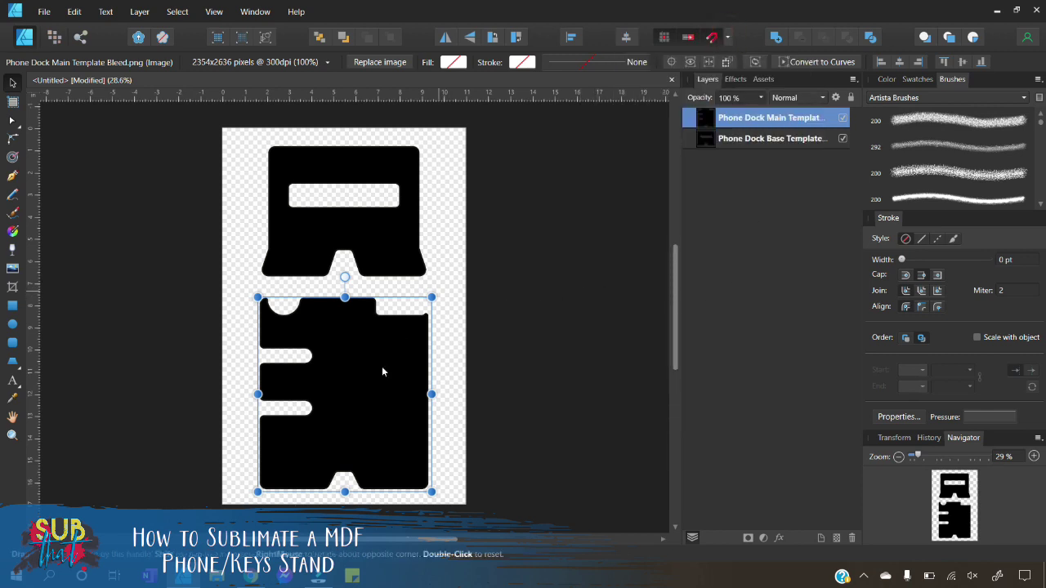
pyautogui.click(360, 216)
pyautogui.moveTo(383, 214); pyautogui.dragTo(362, 224)
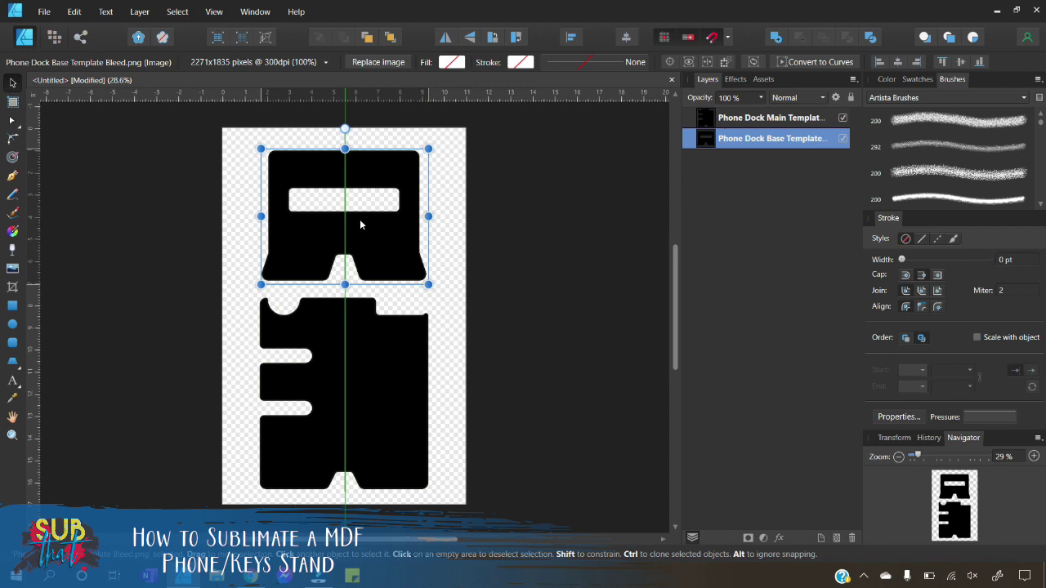
pyautogui.moveTo(361, 223)
pyautogui.mouseDown()
pyautogui.moveTo(377, 220)
pyautogui.moveTo(349, 219)
pyautogui.moveTo(360, 219)
pyautogui.mouseUp()
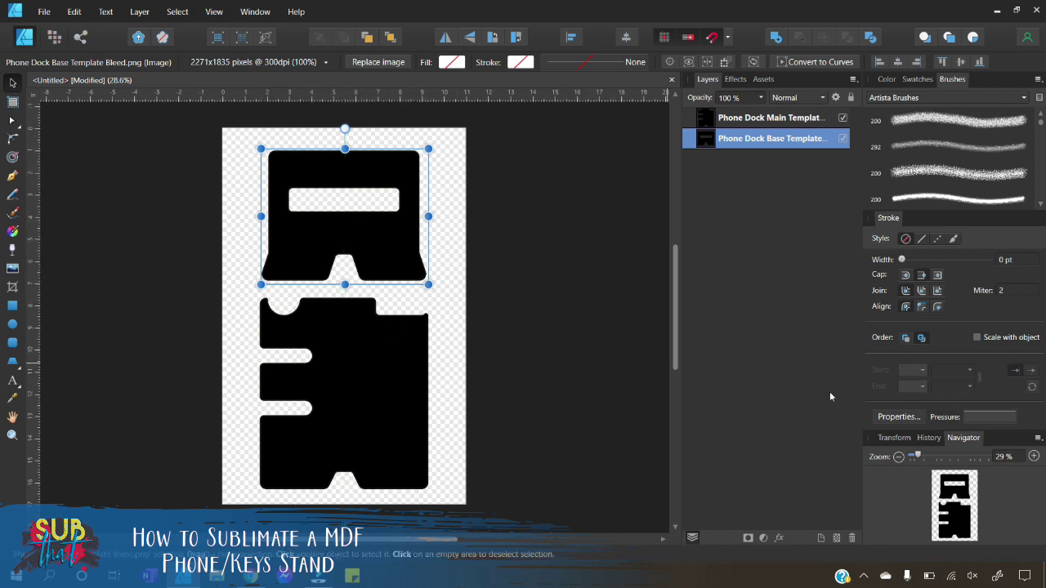
# - Display the position and size values of both templates and lock the width-to-height ratio
pyautogui.click(894, 438)
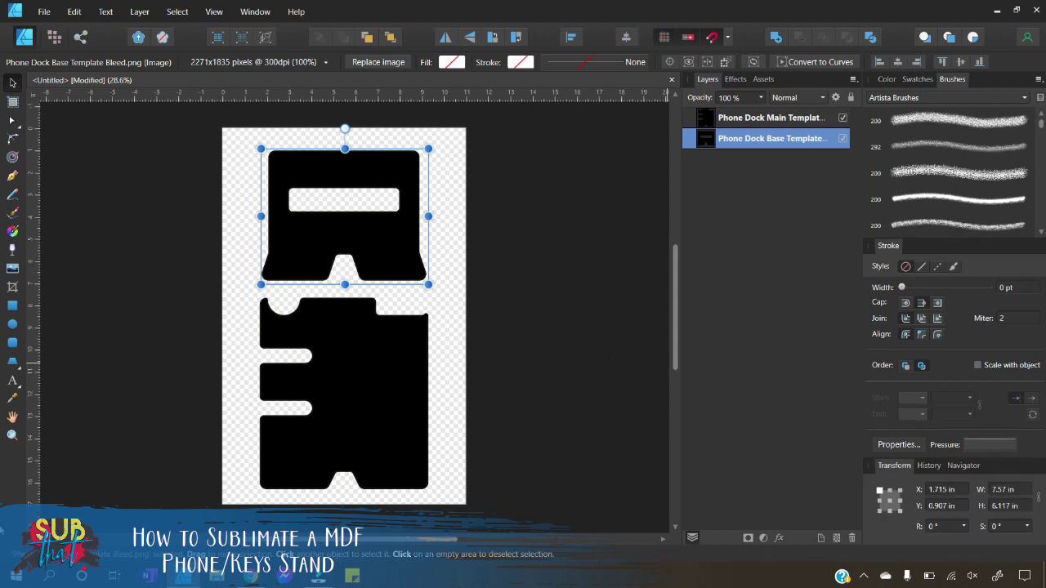
pyautogui.click(374, 389)
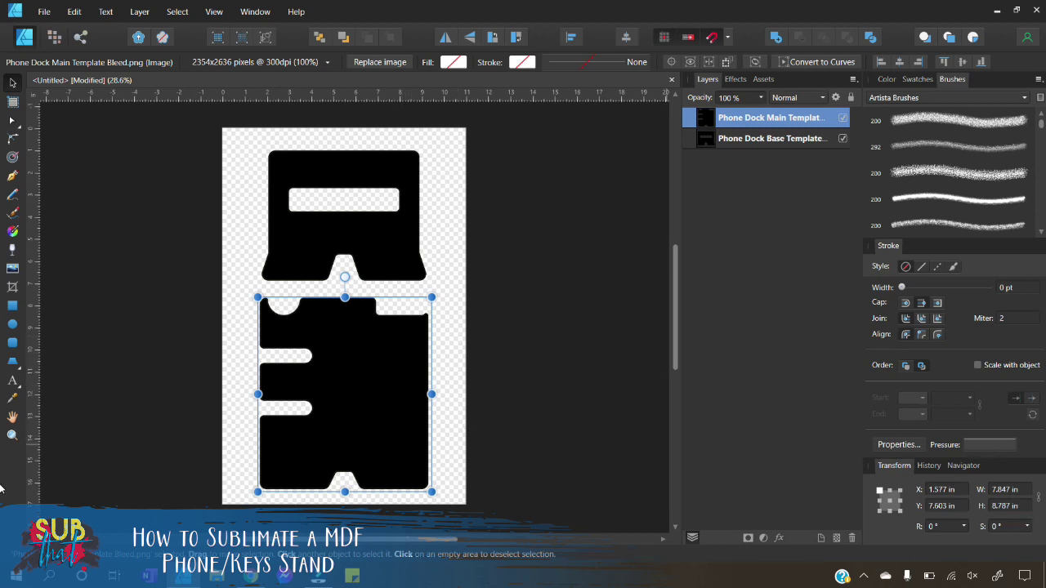
pyautogui.click(1036, 497)
pyautogui.click(410, 250)
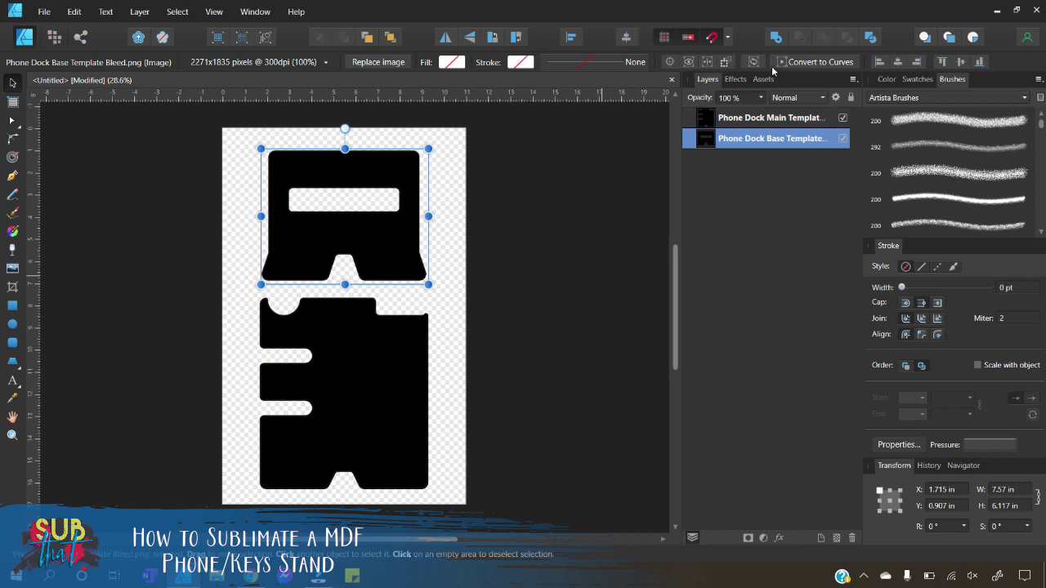
# - Bring up the color controls and check the base and main templates by selecting each in turn
pyautogui.click(886, 79)
pyautogui.click(393, 238)
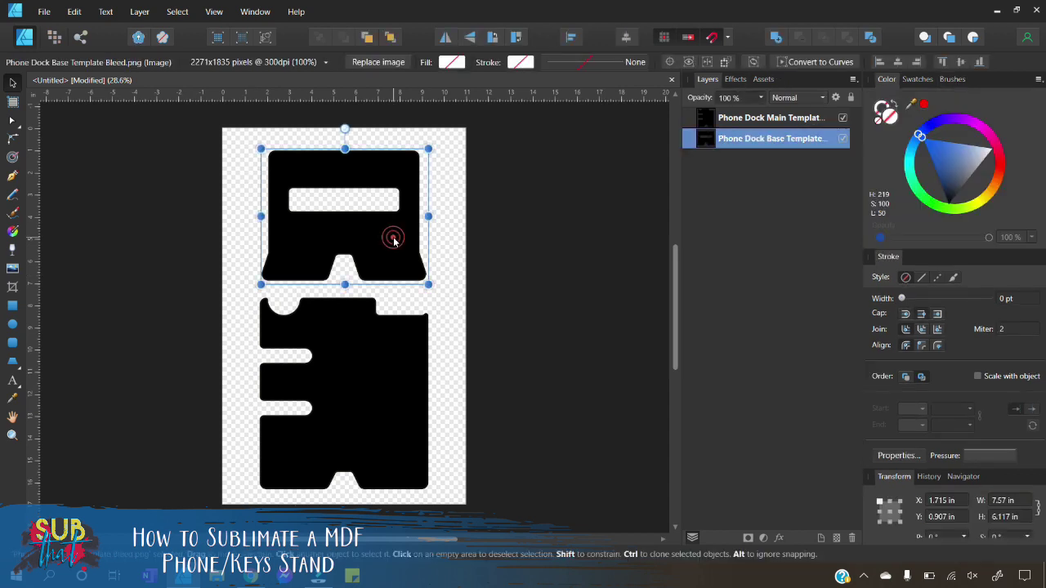
pyautogui.click(395, 349)
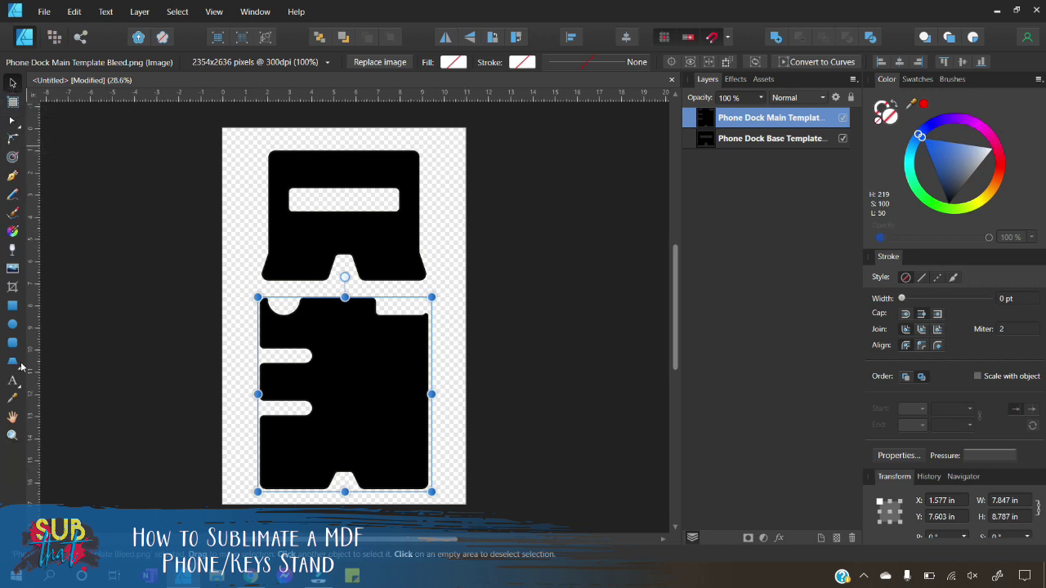
pyautogui.click(384, 244)
pyautogui.click(383, 396)
# - Rasterize the base template image and the main template image
pyautogui.click(392, 248)
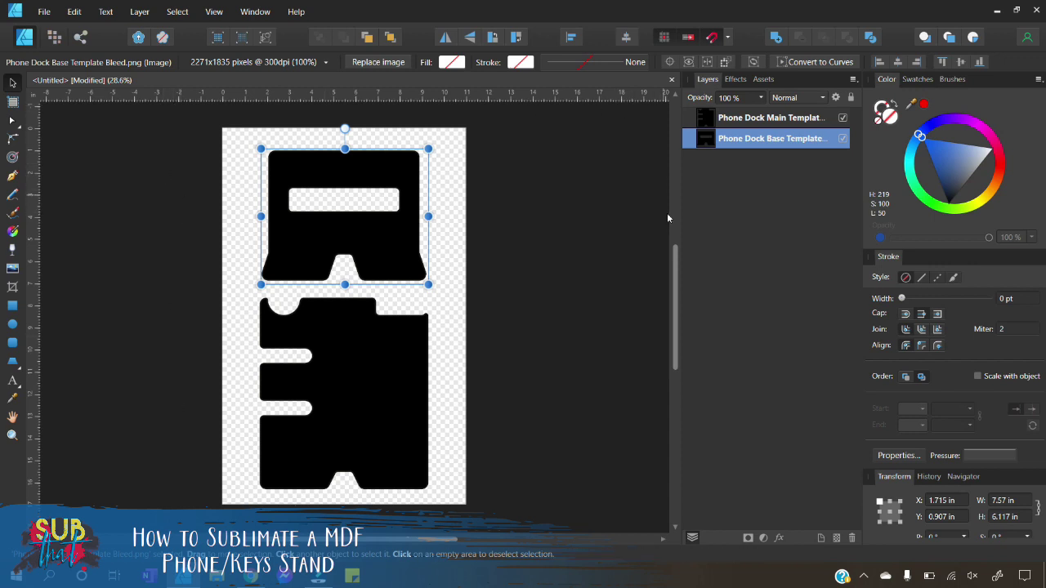
pyautogui.rightClick(393, 252)
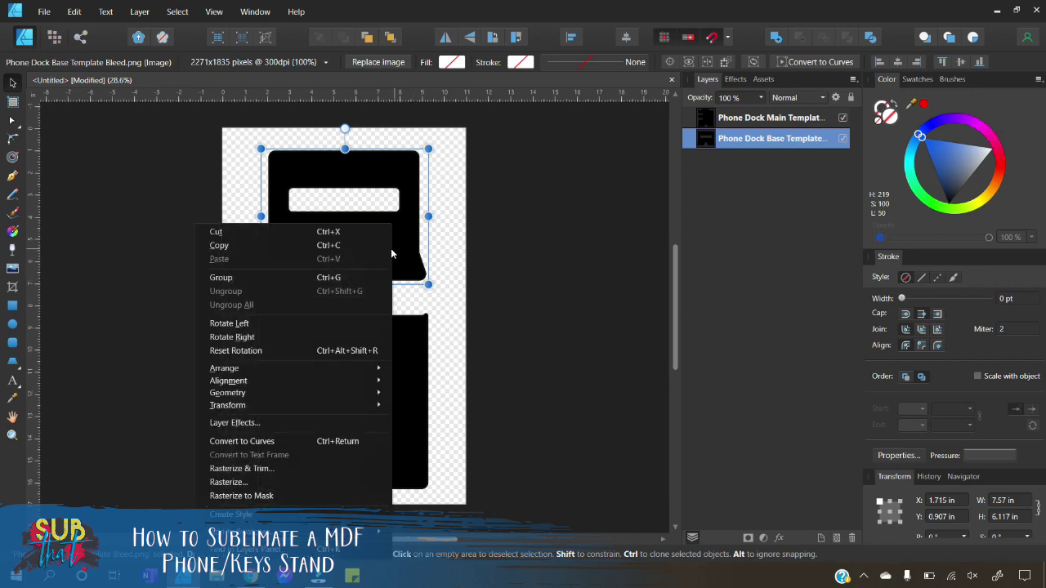
pyautogui.click(262, 482)
pyautogui.rightClick(379, 380)
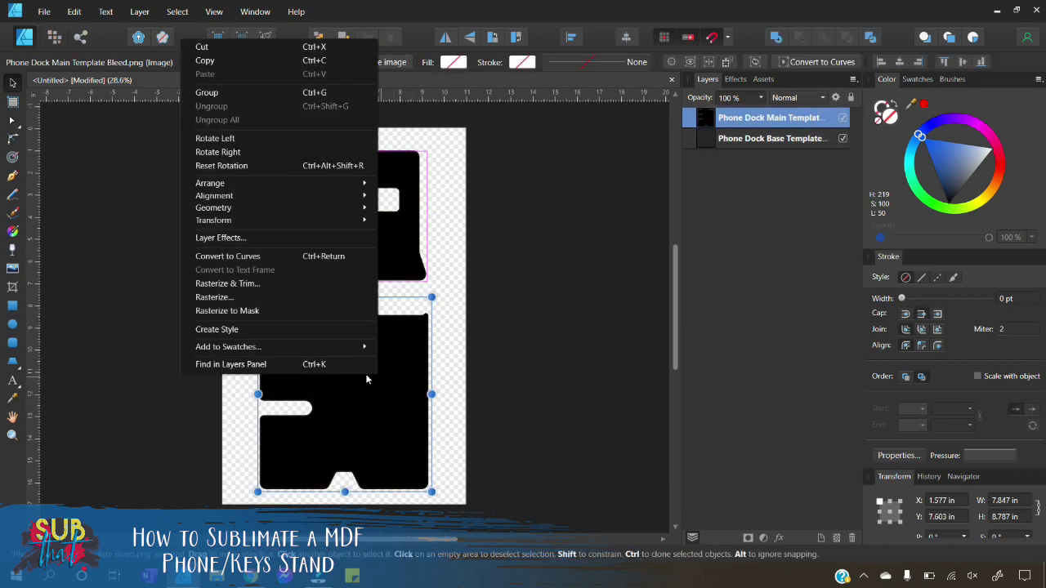
pyautogui.click(247, 298)
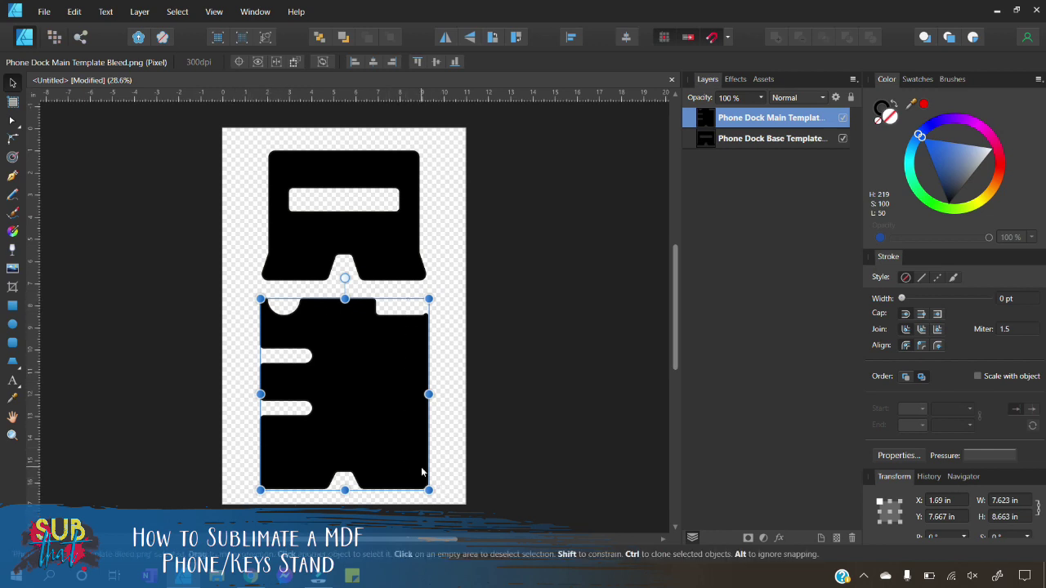
# - Set up the Rectangle tool with no stroke and a mid-grey fill
pyautogui.click(11, 307)
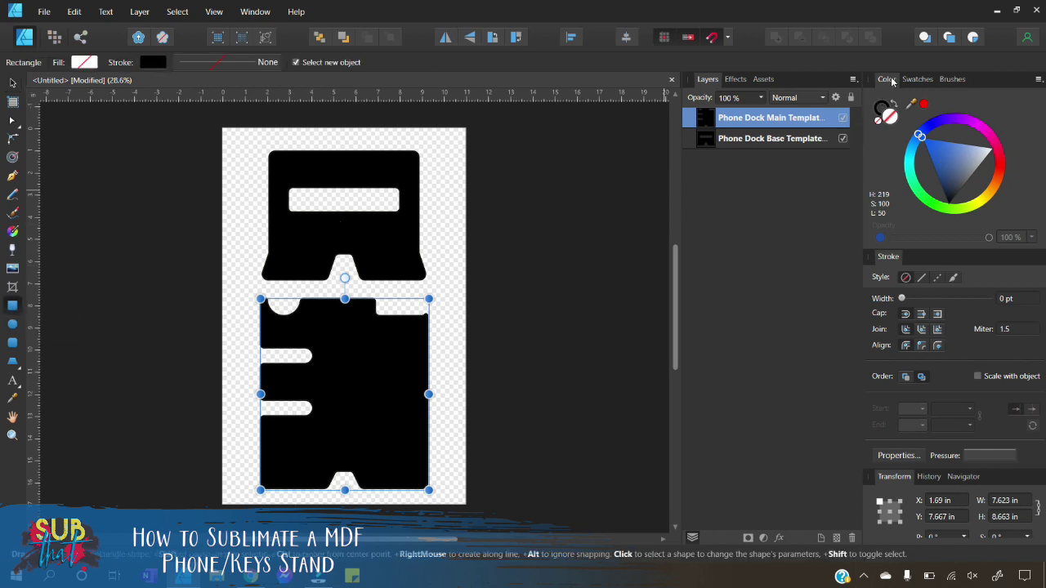
pyautogui.click(881, 107)
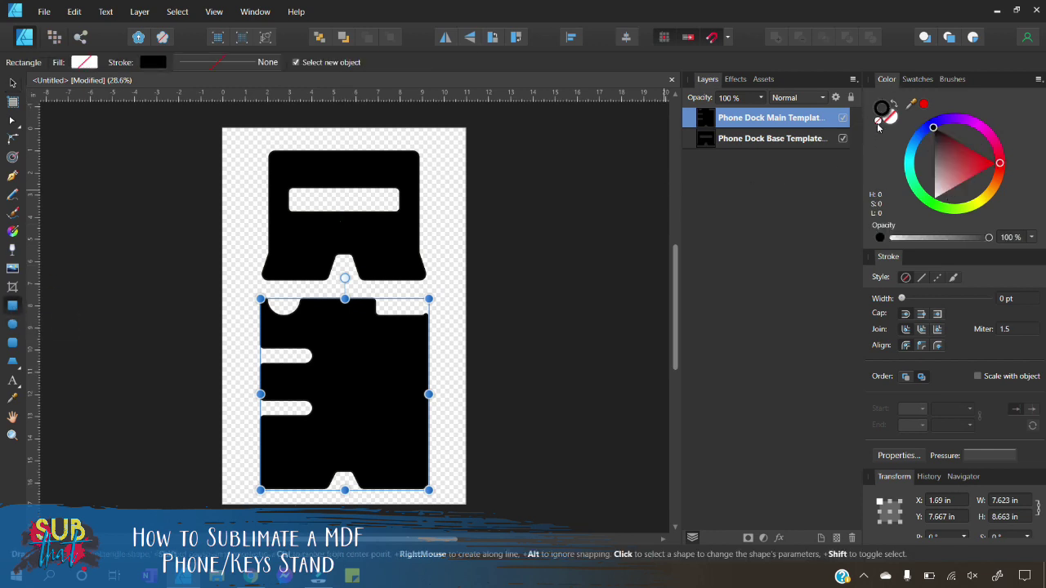
pyautogui.click(878, 121)
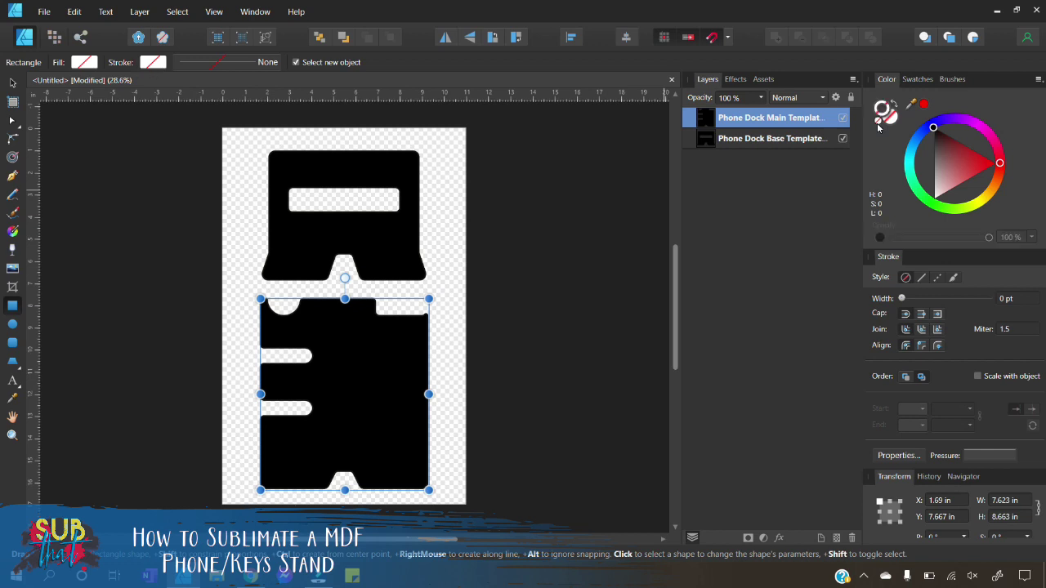
pyautogui.click(919, 135)
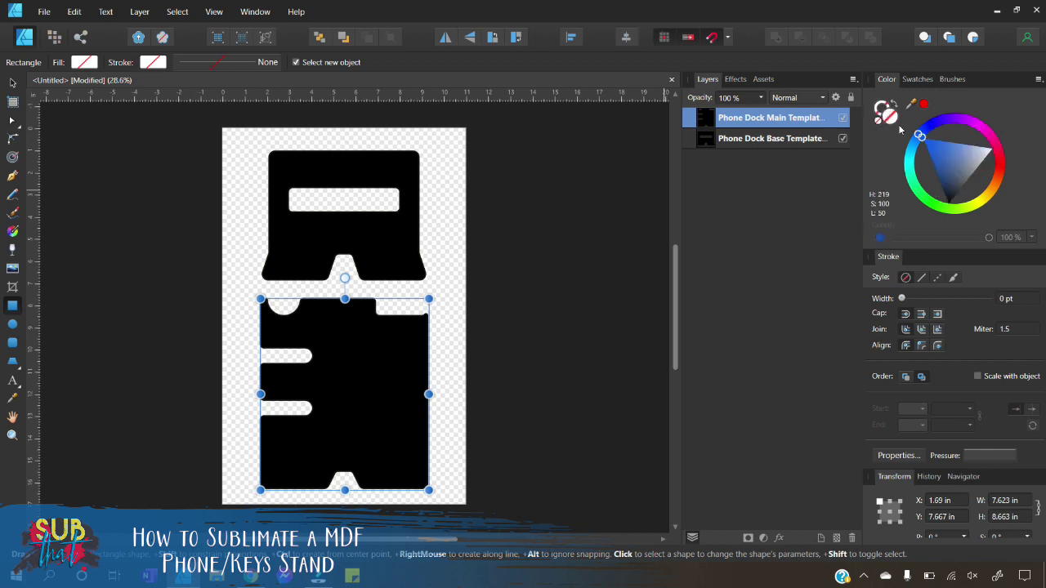
pyautogui.click(981, 167)
pyautogui.moveTo(984, 166); pyautogui.dragTo(984, 181)
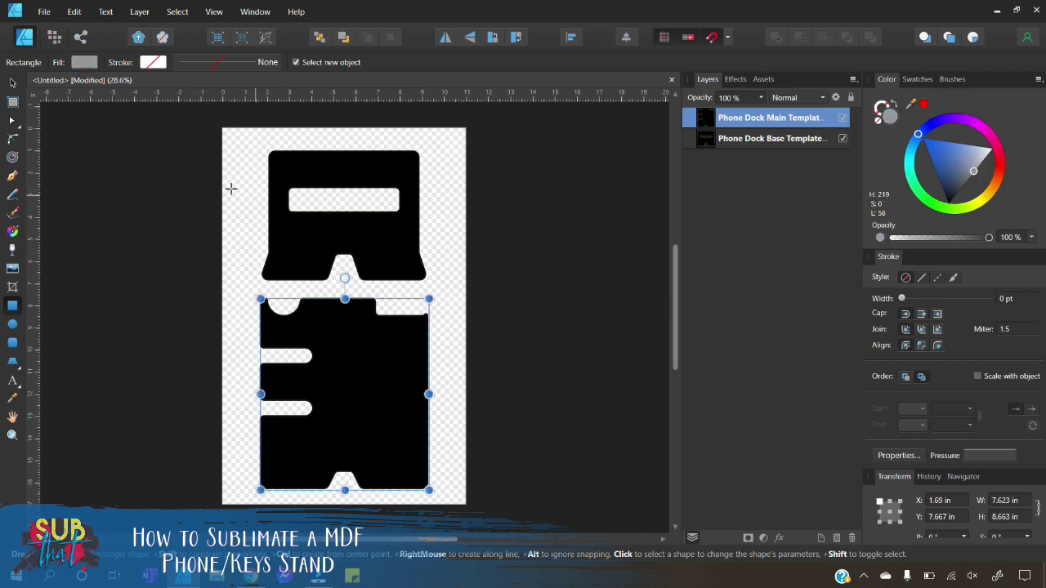
# - Draw a rectangle about 8.4 x 6.7 in covering the base template and another about 9.1 x 9.2 in covering the main template
pyautogui.moveTo(249, 142)
pyautogui.mouseDown()
pyautogui.moveTo(283, 256)
pyautogui.moveTo(348, 292)
pyautogui.moveTo(435, 291)
pyautogui.mouseUp()
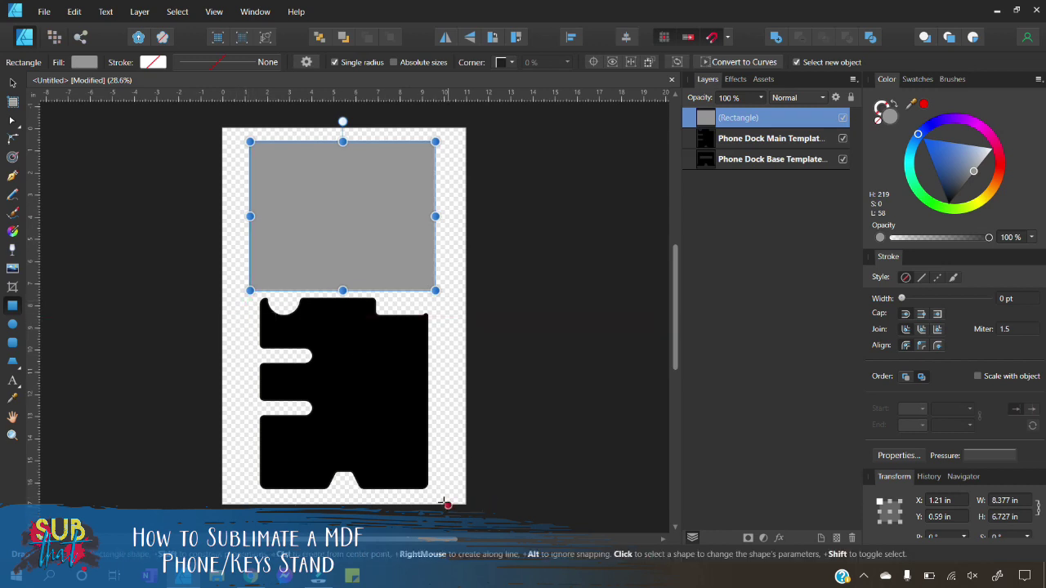
pyautogui.moveTo(442, 495); pyautogui.dragTo(241, 291)
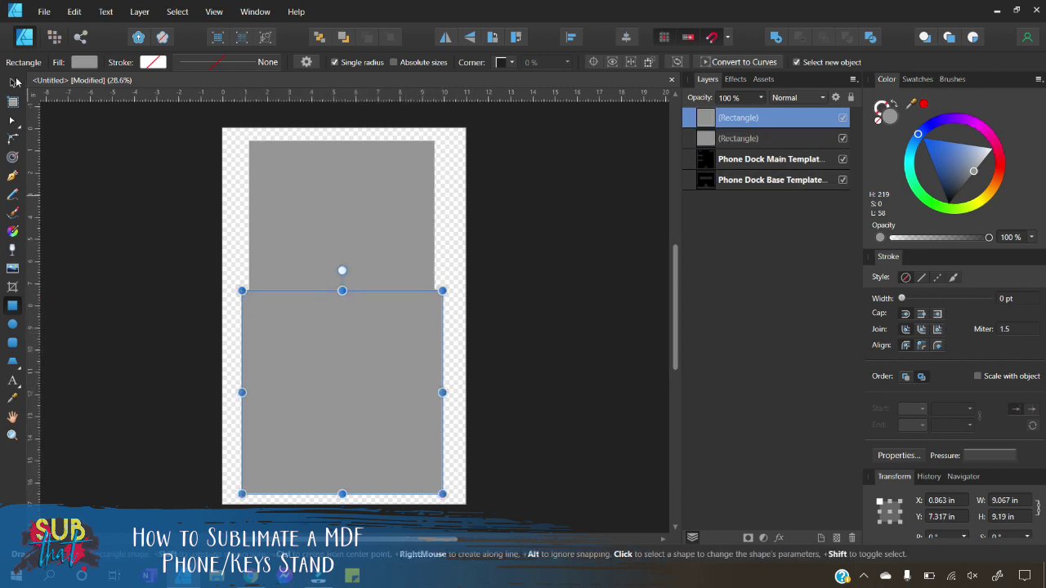
pyautogui.click(13, 82)
pyautogui.click(627, 407)
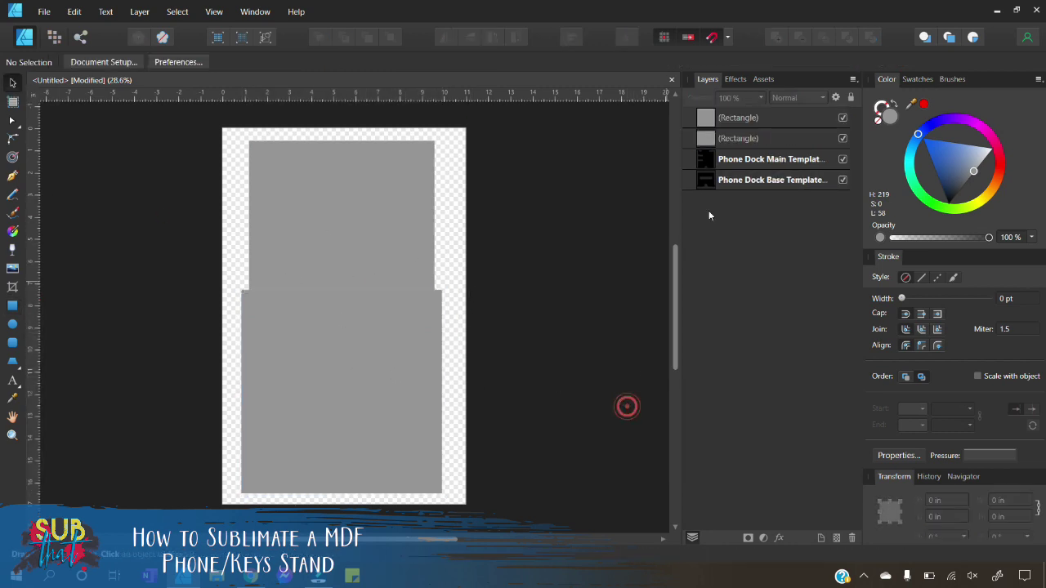
# - Move both grey rectangles beneath the two template layers in the stacking order
pyautogui.click(735, 140)
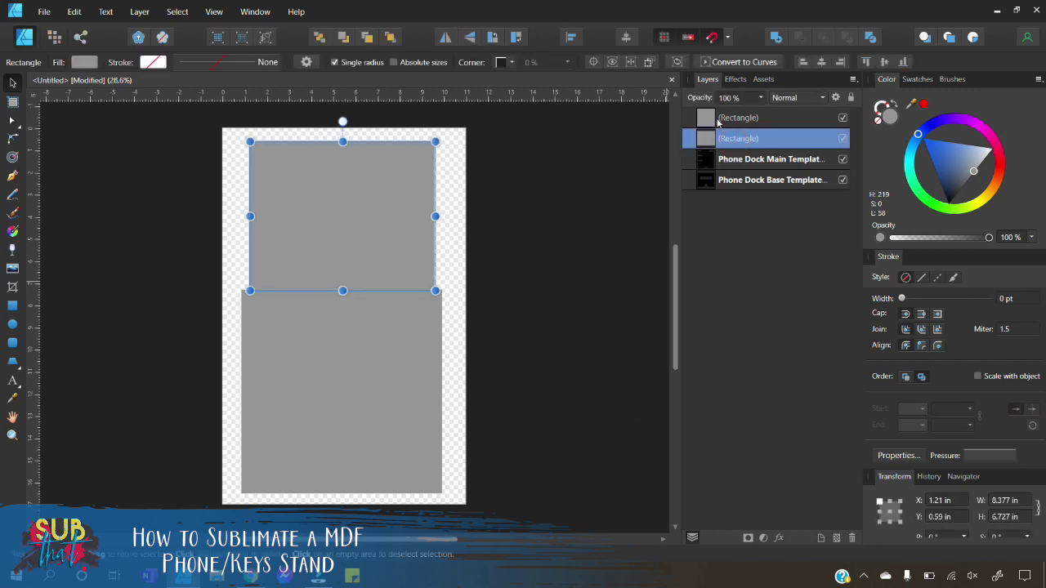
pyautogui.keyDown('shift'); pyautogui.click(717, 120); pyautogui.keyUp('shift')
pyautogui.moveTo(707, 106); pyautogui.dragTo(702, 224)
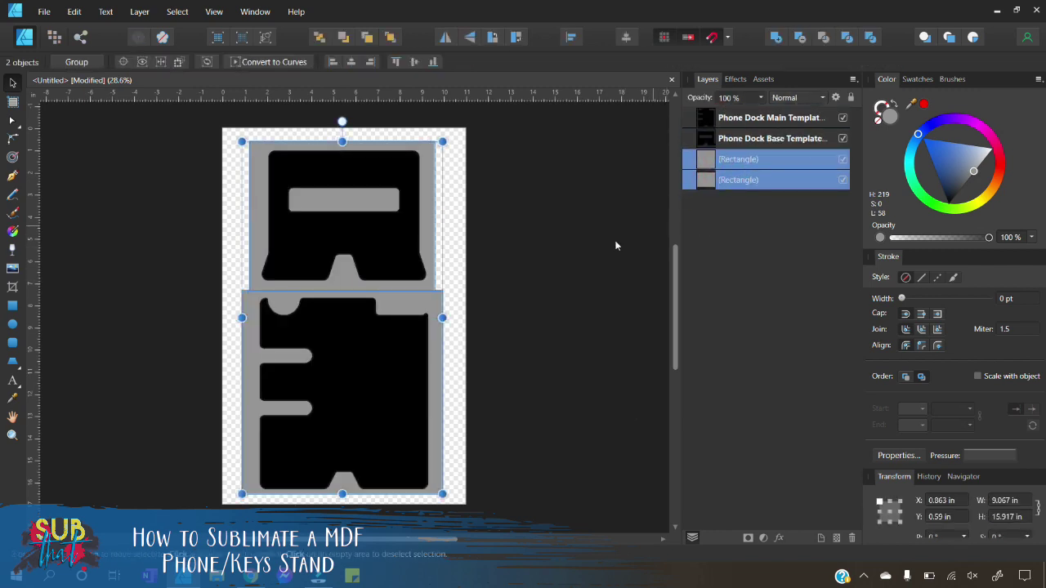
pyautogui.click(560, 245)
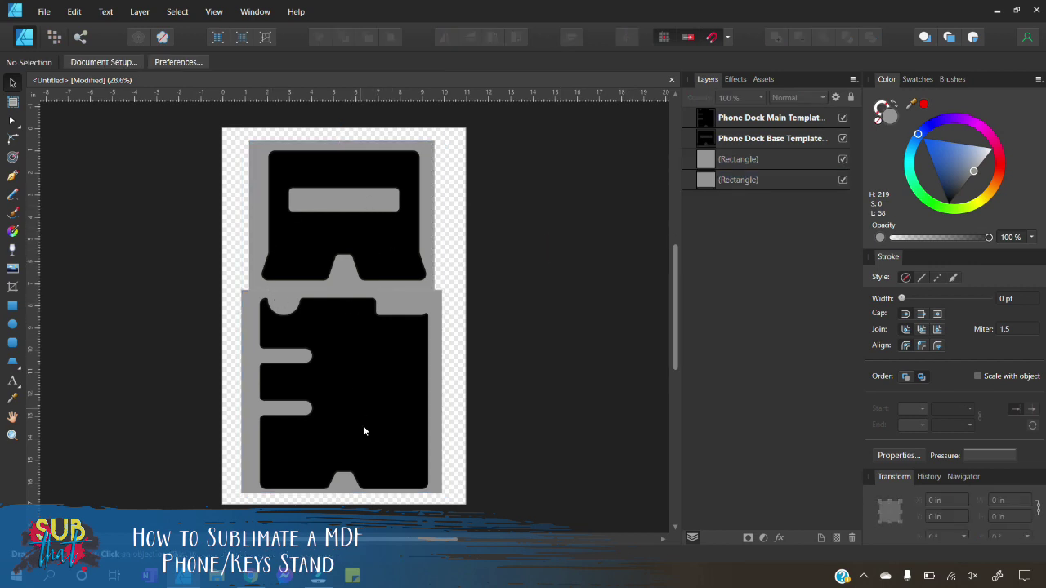
# - Clip the larger grey rectangle to the main template and expand that template's layer to show its contents
pyautogui.click(750, 158)
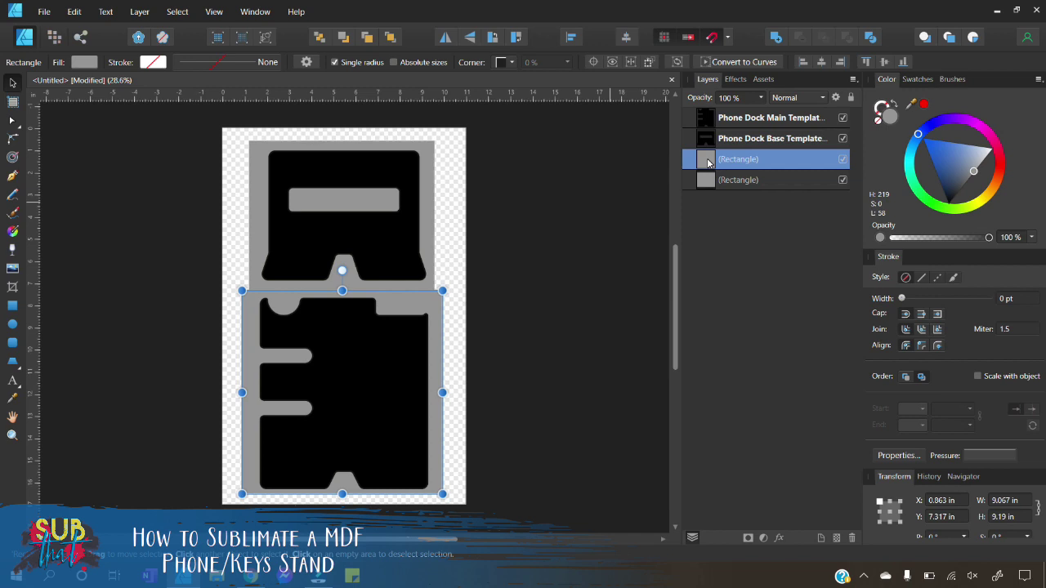
pyautogui.moveTo(708, 162); pyautogui.dragTo(742, 124)
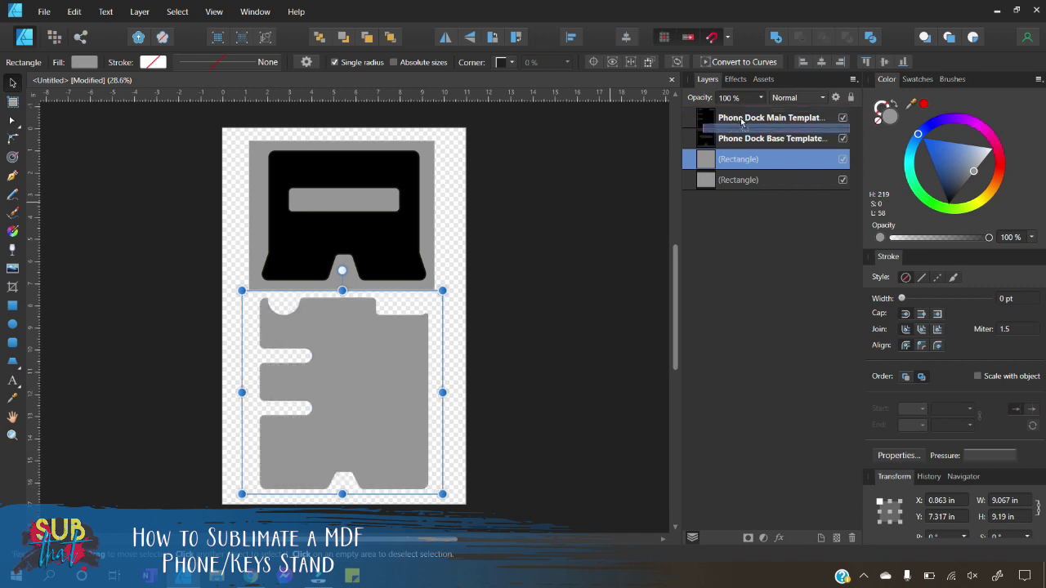
pyautogui.moveTo(741, 120); pyautogui.dragTo(743, 121)
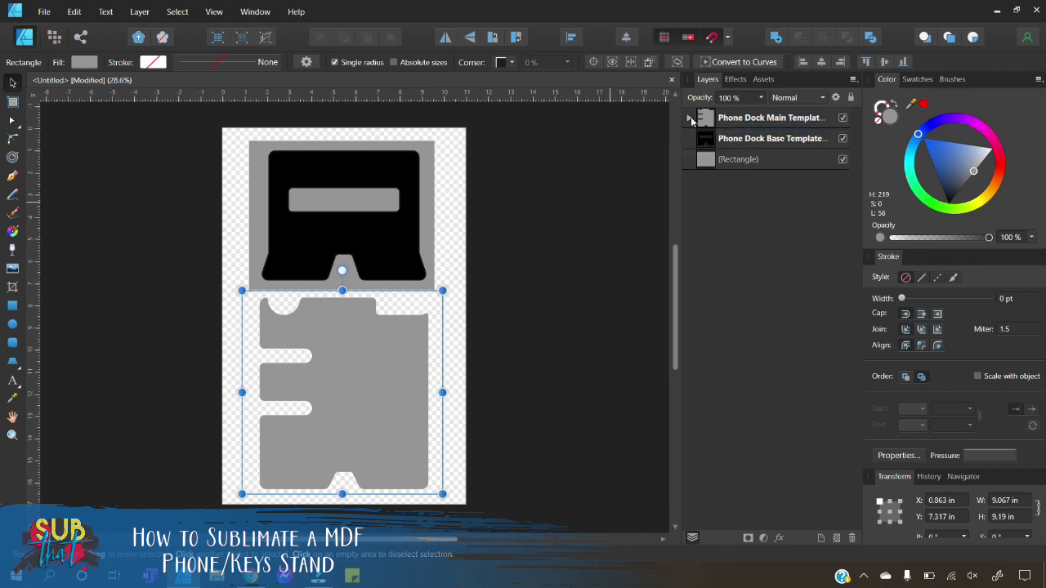
pyautogui.click(690, 119)
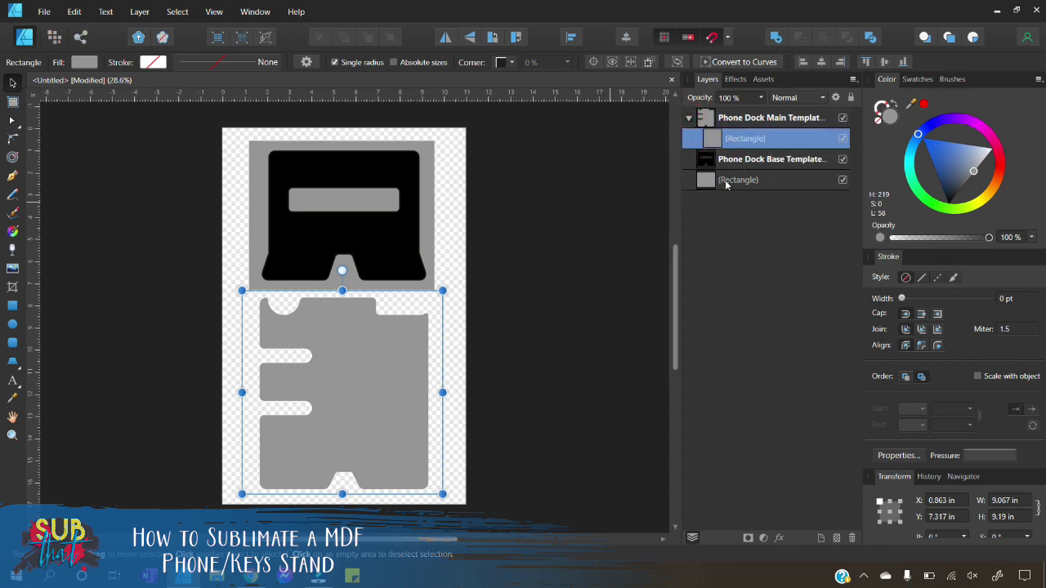
# - Clip the smaller grey rectangle to the base template and expand that template's layer to show its contents
pyautogui.click(723, 187)
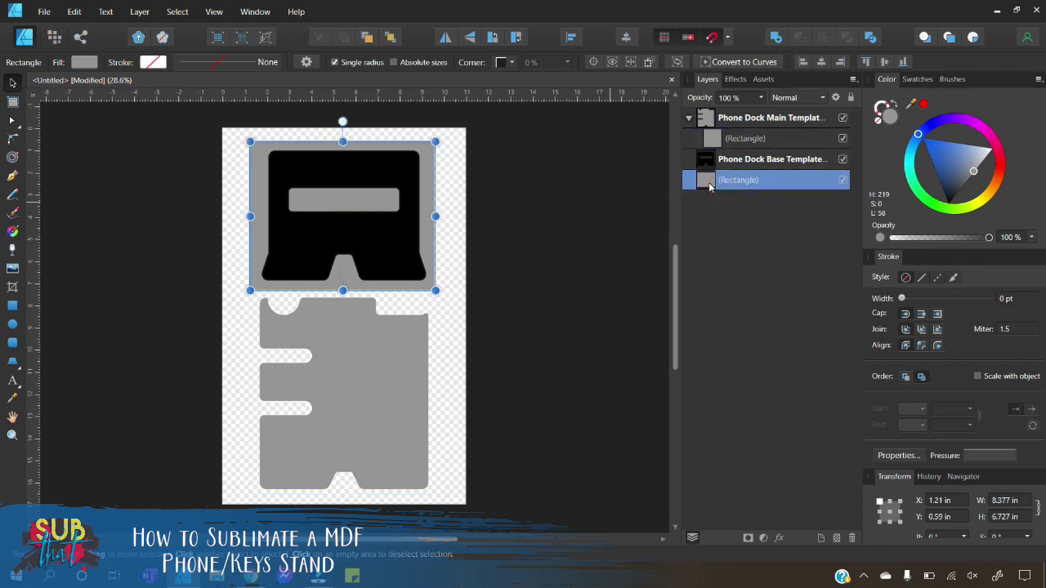
pyautogui.moveTo(705, 185); pyautogui.dragTo(741, 167)
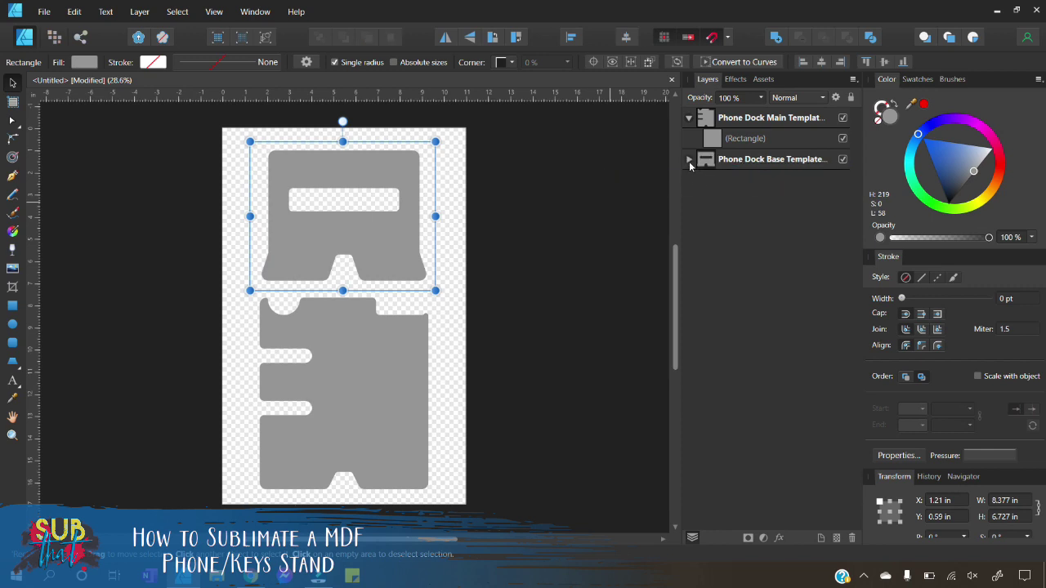
pyautogui.click(689, 162)
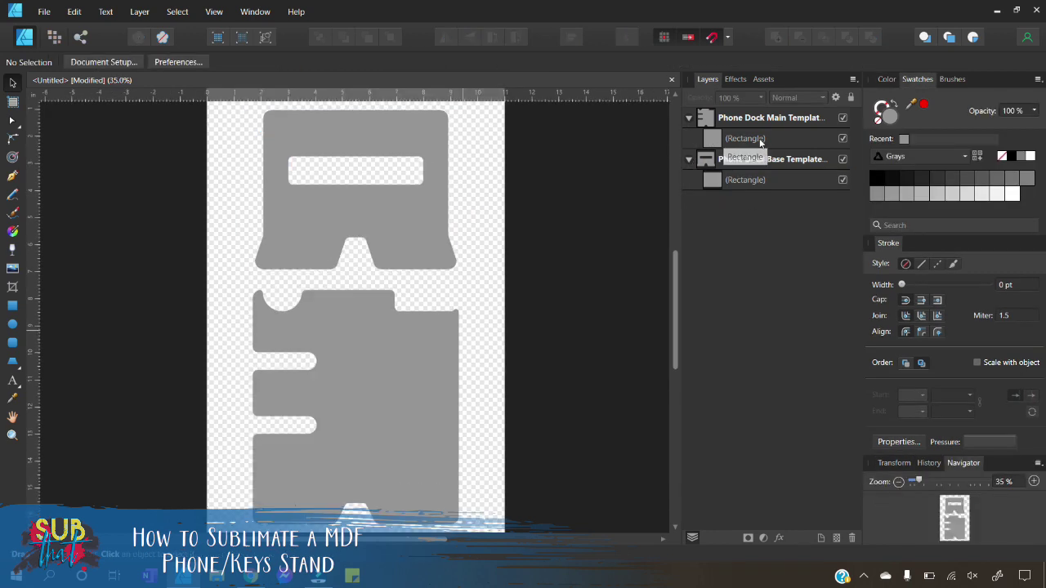
# - Fill both clipped rectangles with the bitmap image Skull and Floral Seamless Pattern 2.0 - Copy from the Downloads folder
pyautogui.click(760, 141)
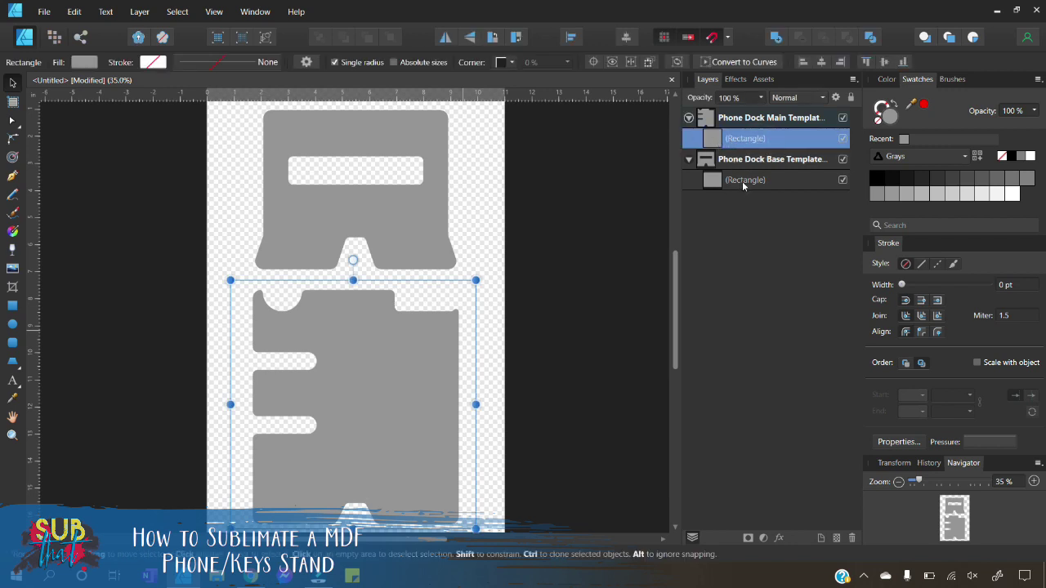
pyautogui.keyDown('ctrl'); pyautogui.click(742, 181); pyautogui.keyUp('ctrl')
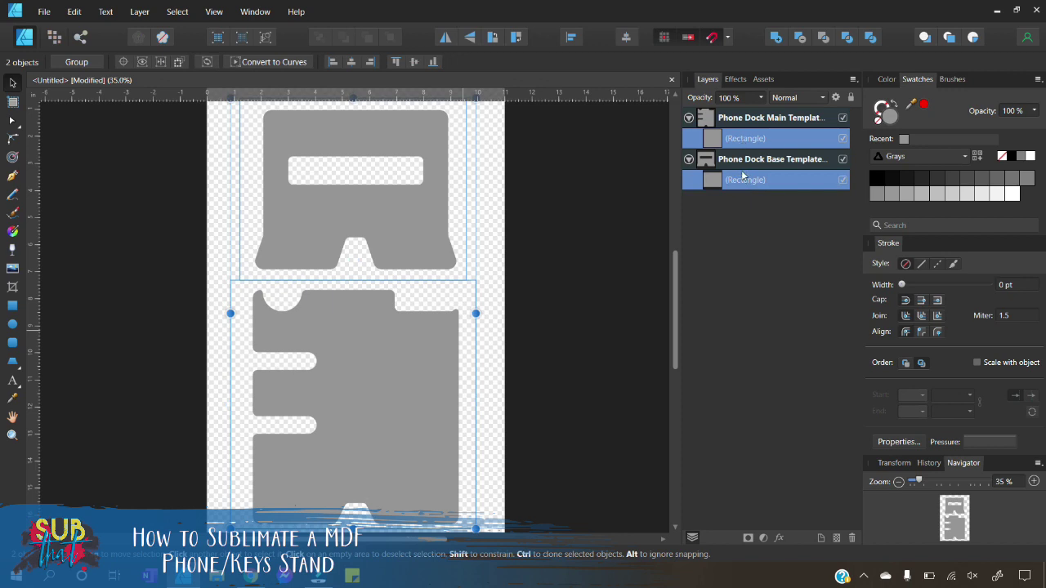
pyautogui.click(13, 231)
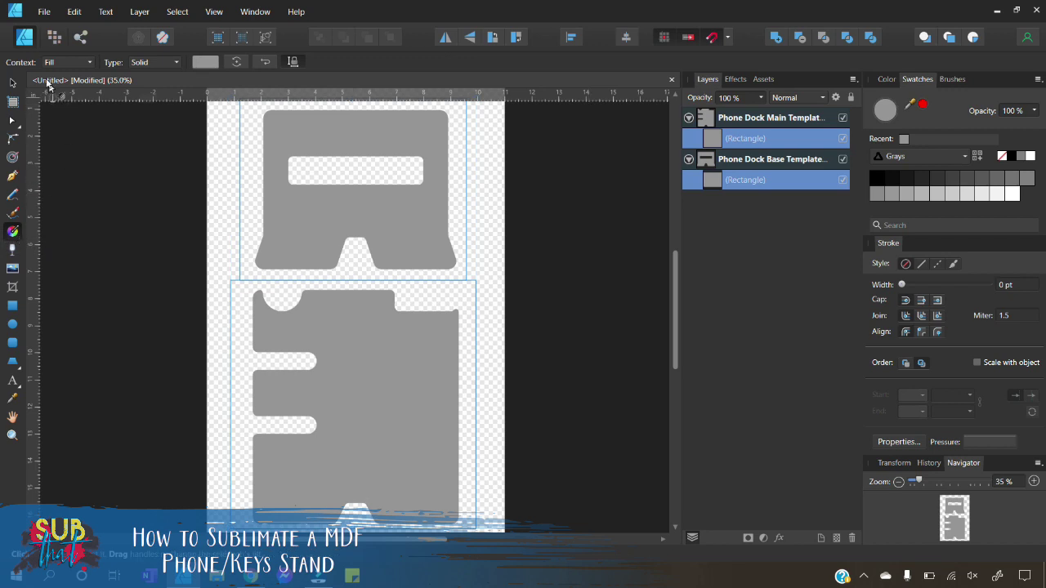
pyautogui.click(176, 63)
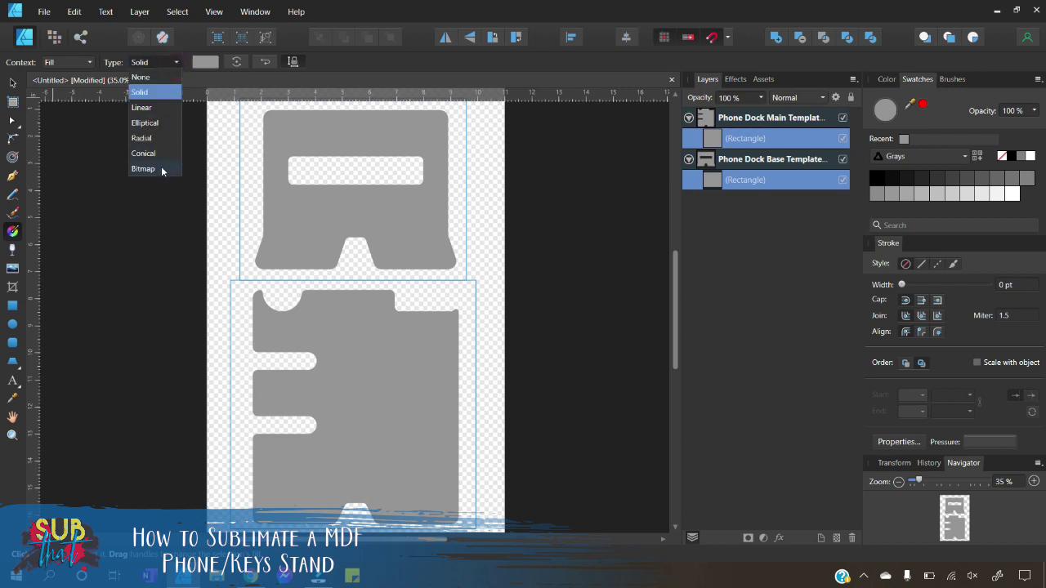
pyautogui.click(161, 168)
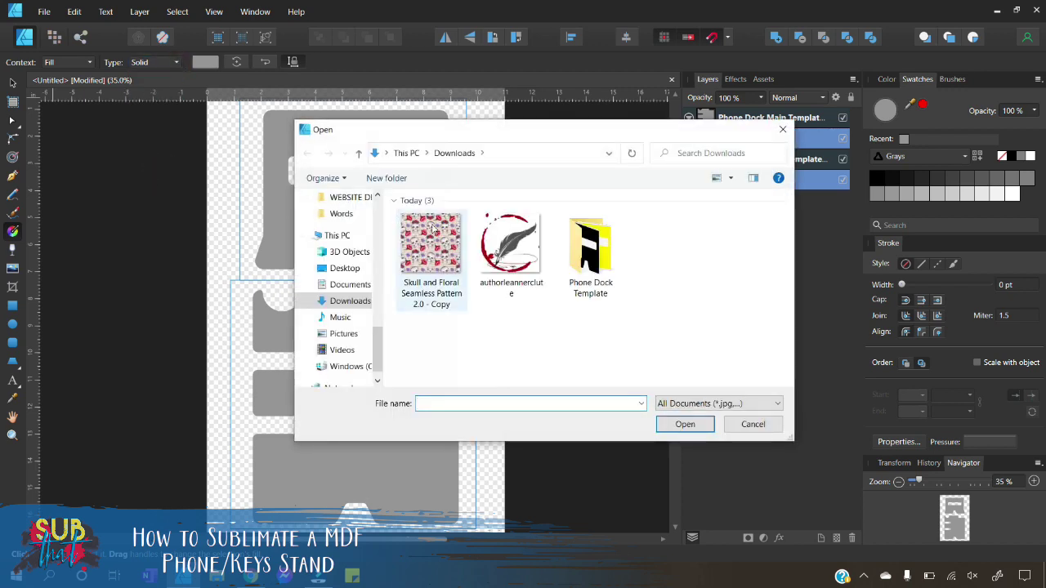
pyautogui.click(433, 231)
pyautogui.click(701, 425)
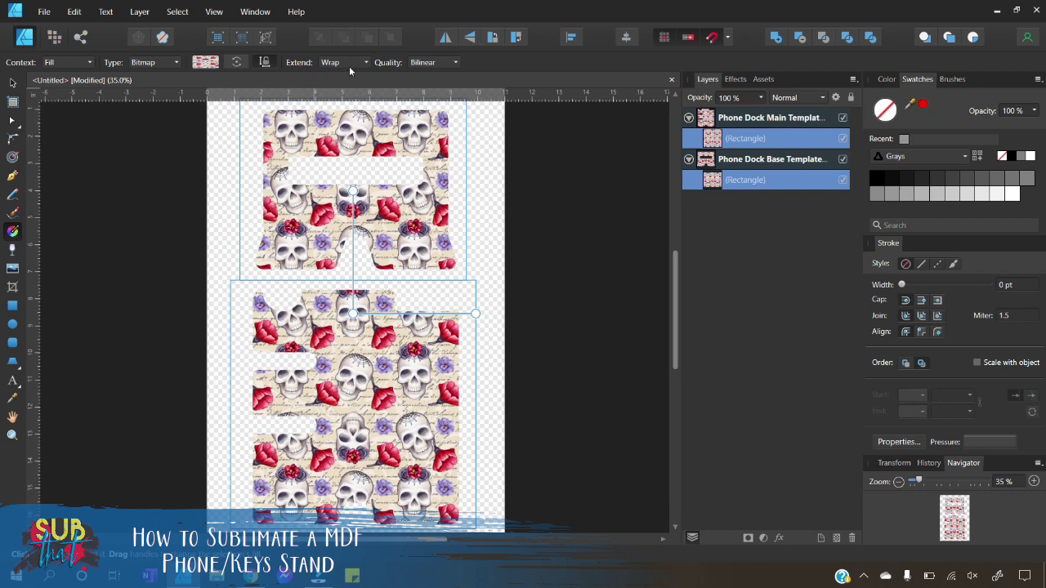
# - Keep the bitmap fill's extend mode at Wrap and scale the pattern down to about two thirds, then deselect the rectangles
pyautogui.click(367, 64)
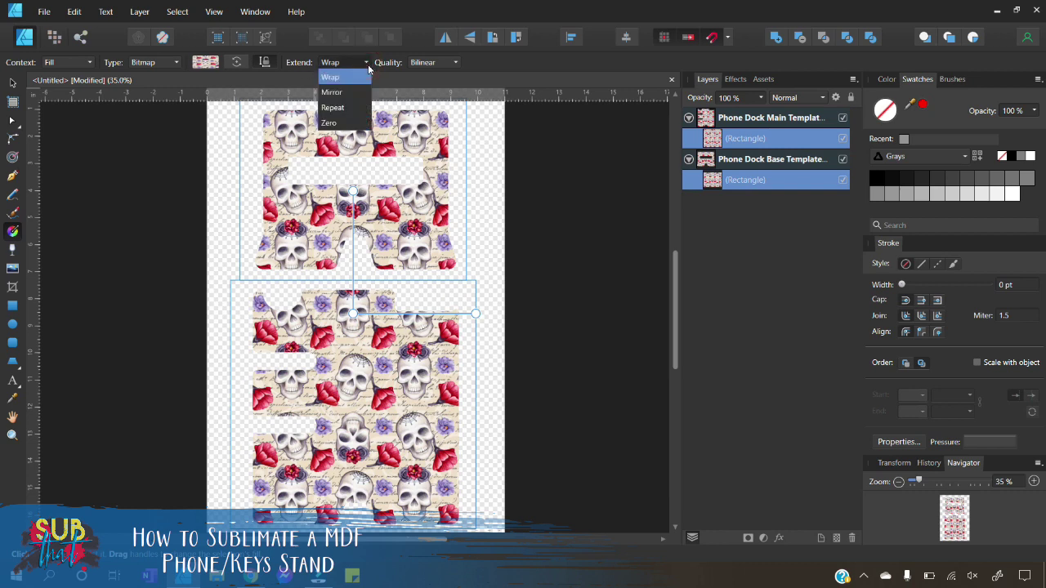
pyautogui.click(368, 69)
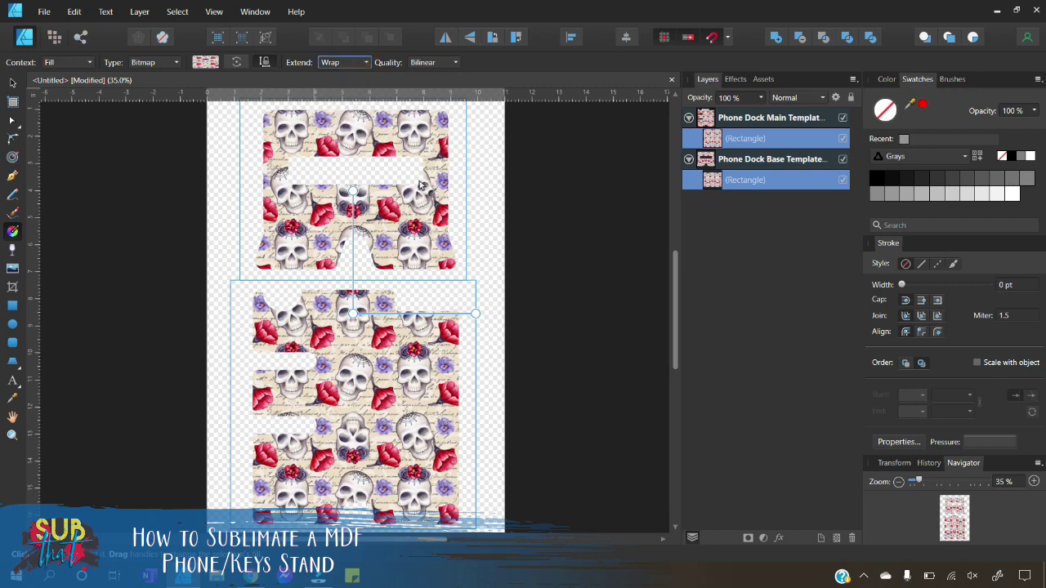
pyautogui.moveTo(473, 313); pyautogui.dragTo(434, 313)
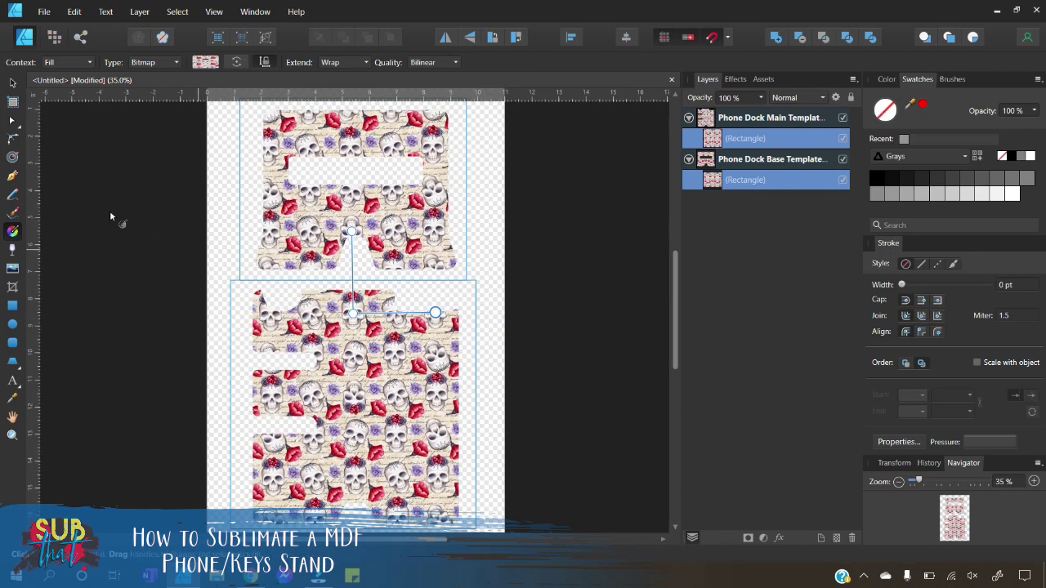
pyautogui.click(13, 83)
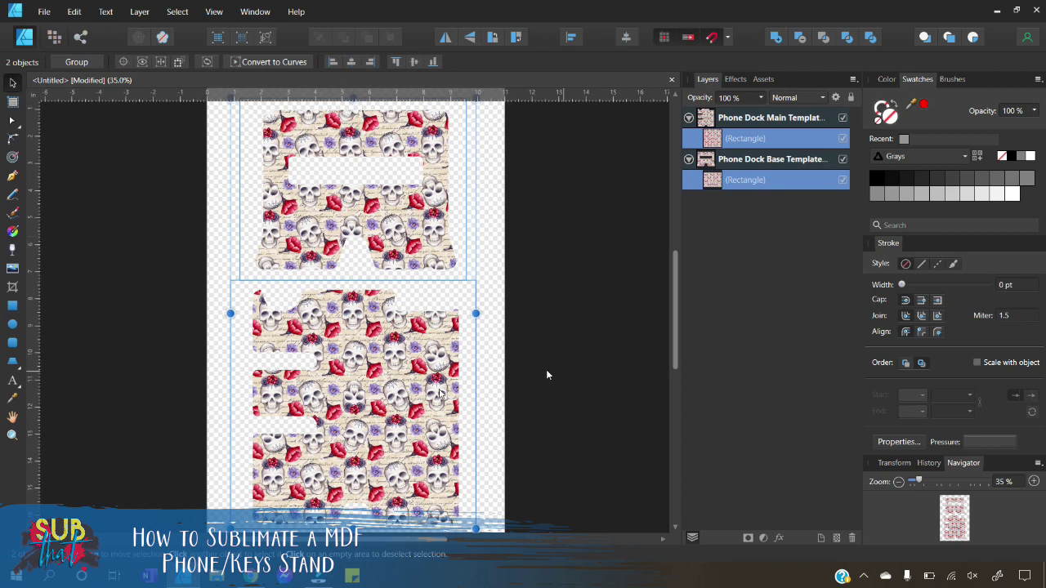
pyautogui.scroll(-1, 439, 376)
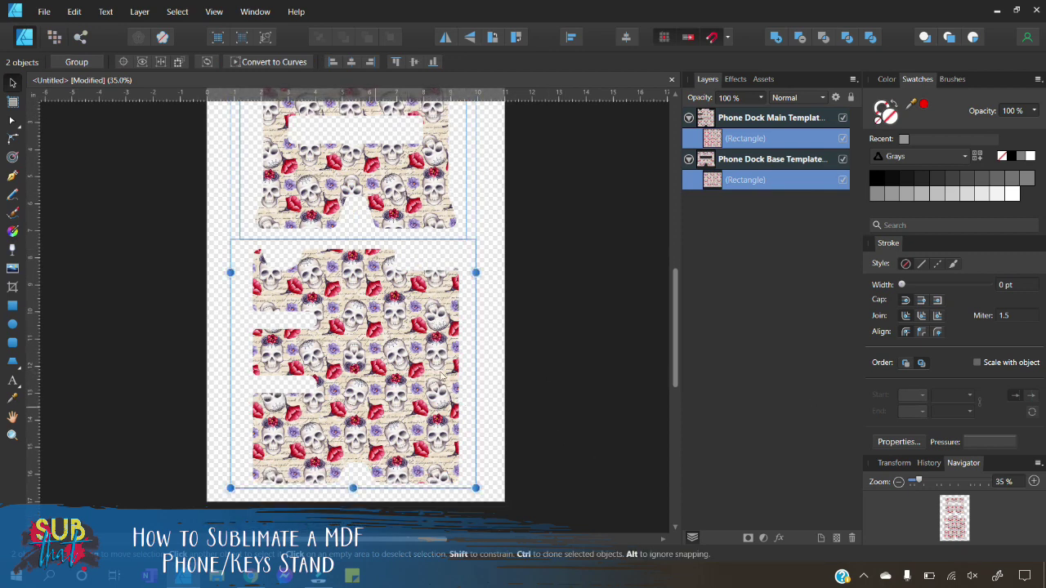
pyautogui.click(549, 340)
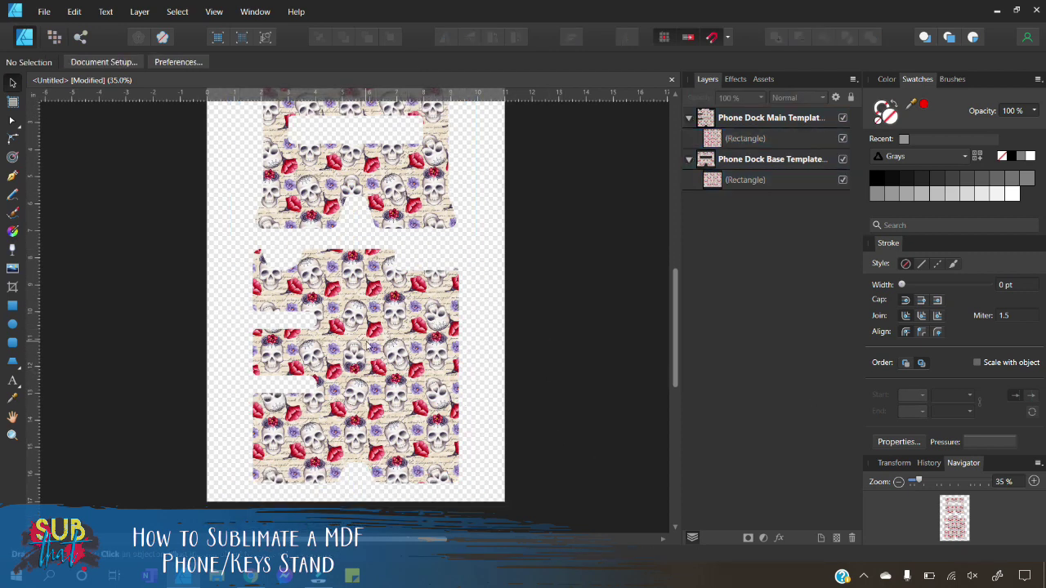
# - Place the author's quill logo image from the Downloads folder over the middle of the main template
pyautogui.click(1034, 482)
pyautogui.scroll(-2, 326, 318)
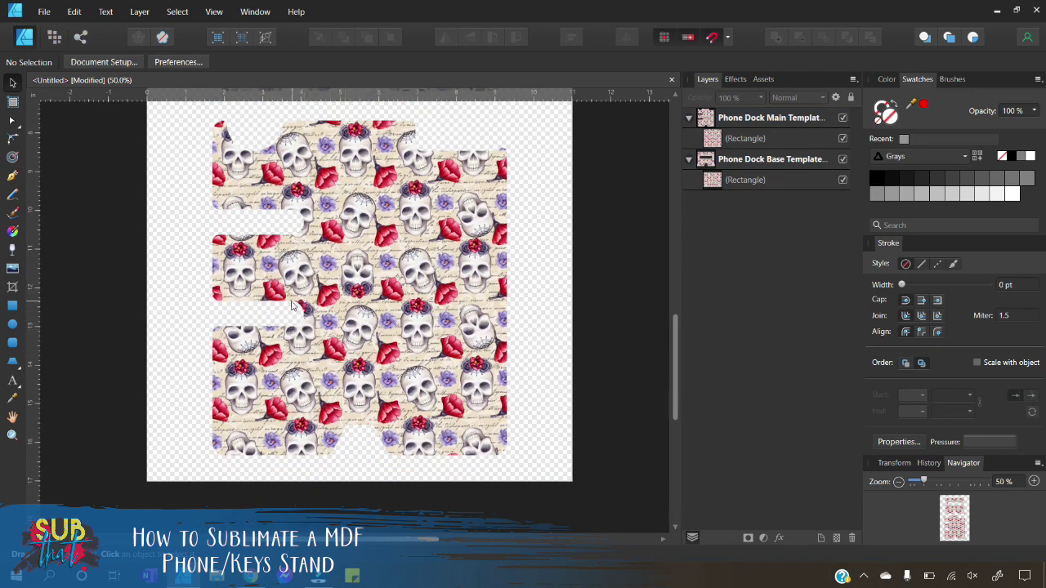
pyautogui.click(12, 270)
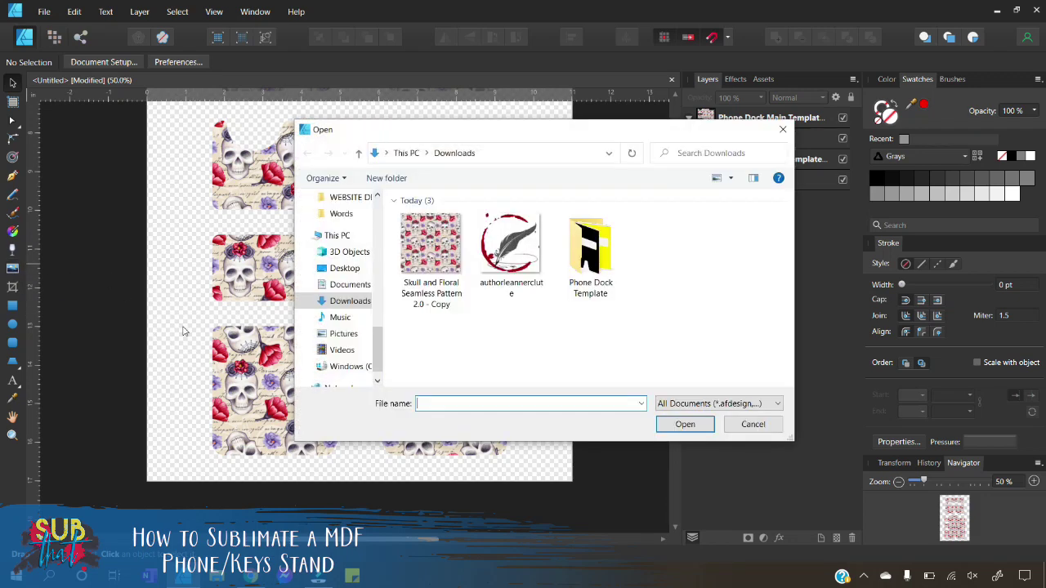
pyautogui.click(517, 245)
pyautogui.click(675, 425)
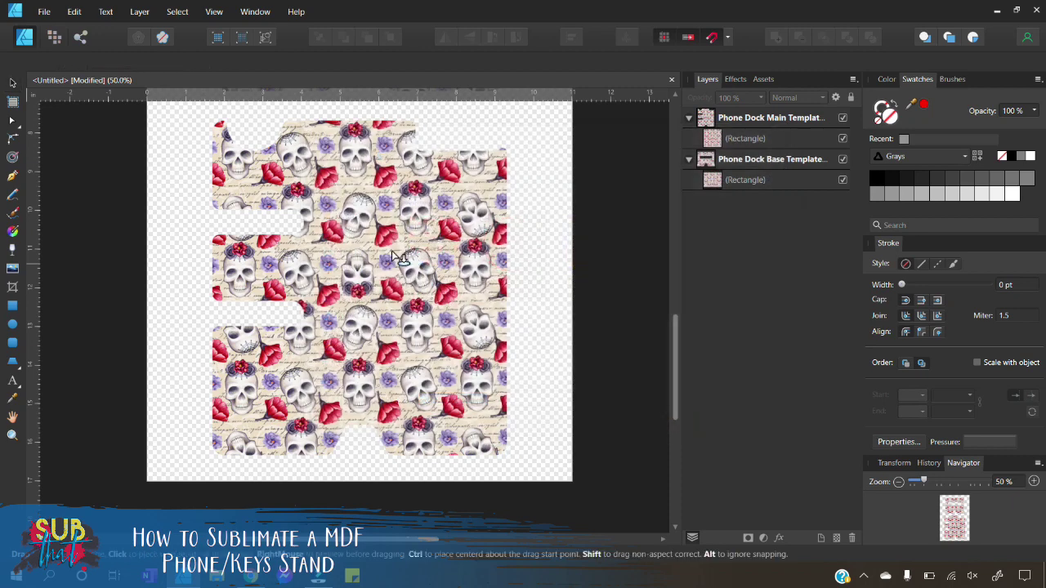
pyautogui.moveTo(362, 238); pyautogui.dragTo(465, 417)
# - Shrink the quill logo to about 3.8 in square and position it beside the main template's two side slots
pyautogui.moveTo(418, 292); pyautogui.dragTo(408, 293)
pyautogui.moveTo(490, 205); pyautogui.dragTo(482, 215)
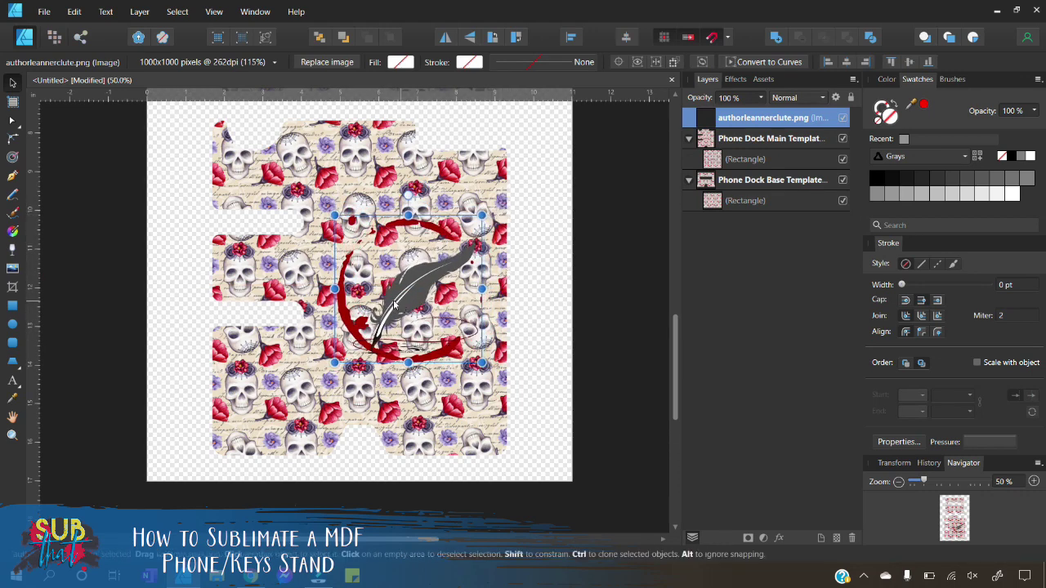
pyautogui.moveTo(398, 306); pyautogui.dragTo(398, 289)
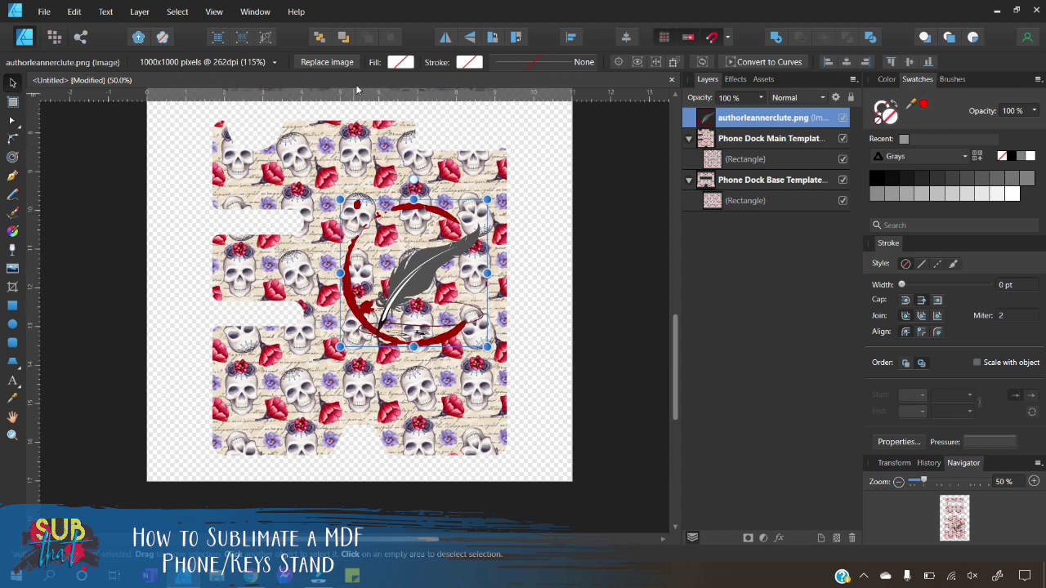
# - Center the quill logo vertically between the main template's two side slots using a temporary horizontal guide, and remove the guide
pyautogui.moveTo(367, 96); pyautogui.dragTo(341, 142)
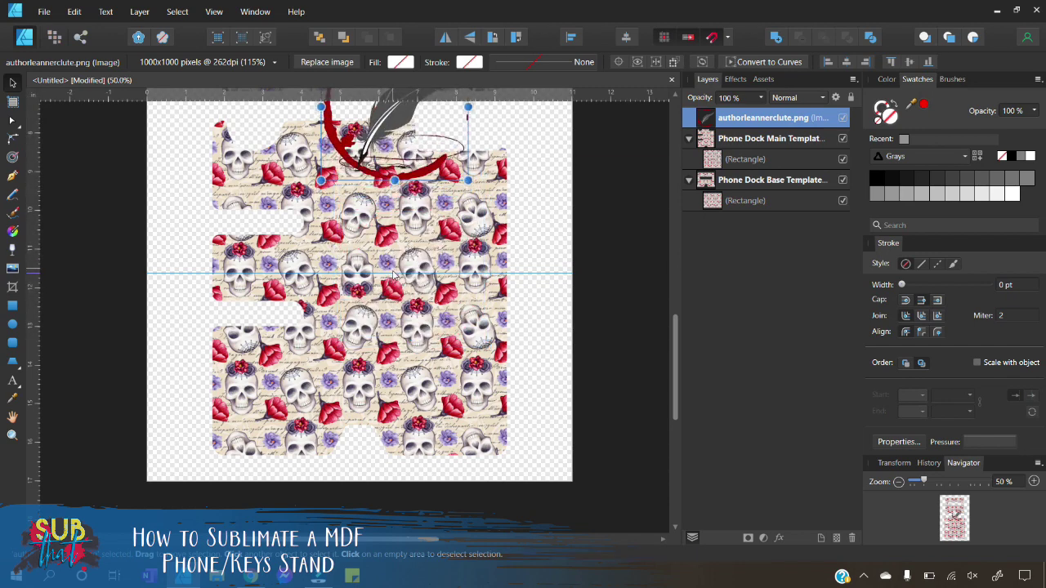
pyautogui.moveTo(394, 273); pyautogui.dragTo(393, 269)
pyautogui.moveTo(401, 147); pyautogui.dragTo(415, 314)
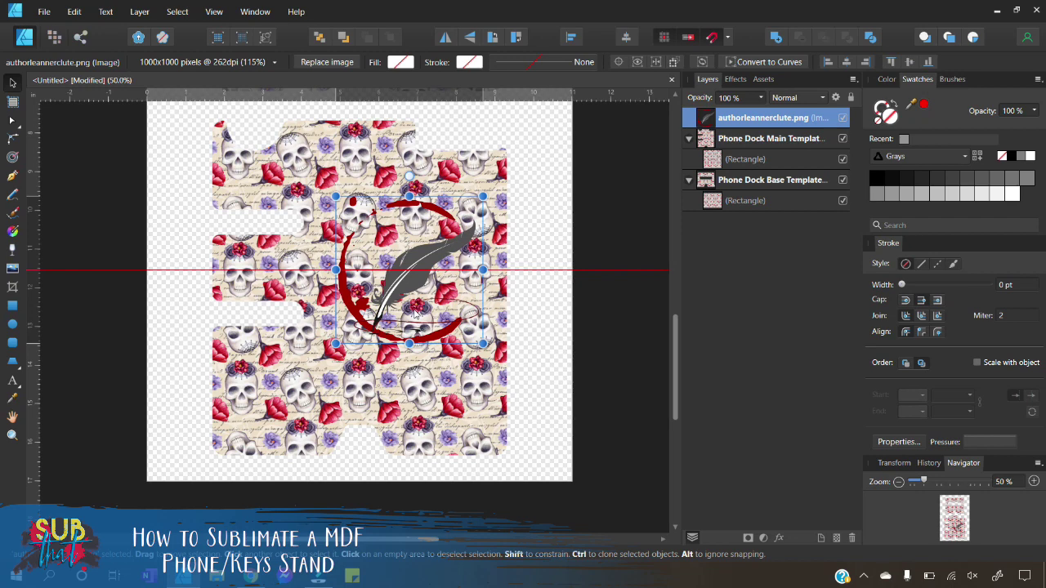
pyautogui.moveTo(416, 314); pyautogui.dragTo(422, 316)
pyautogui.moveTo(315, 269); pyautogui.dragTo(327, 94)
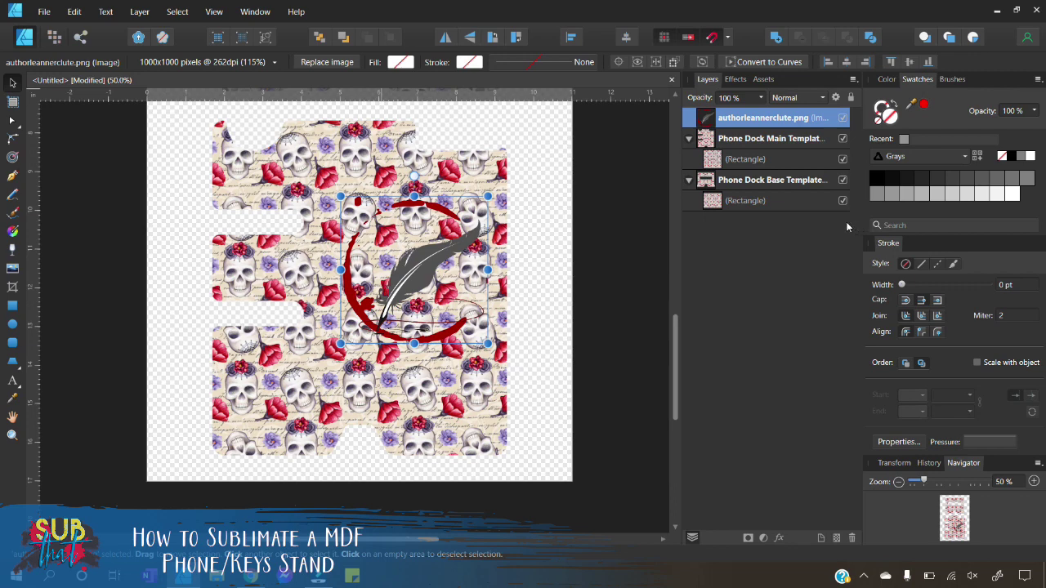
pyautogui.click(211, 13)
pyautogui.click(212, 12)
pyautogui.click(211, 13)
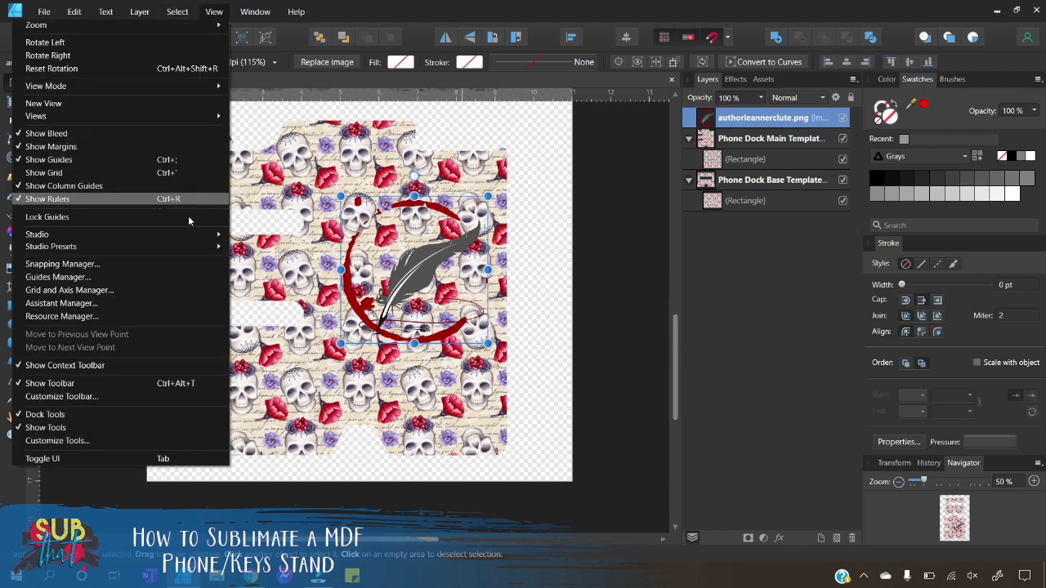
pyautogui.moveTo(185, 236)
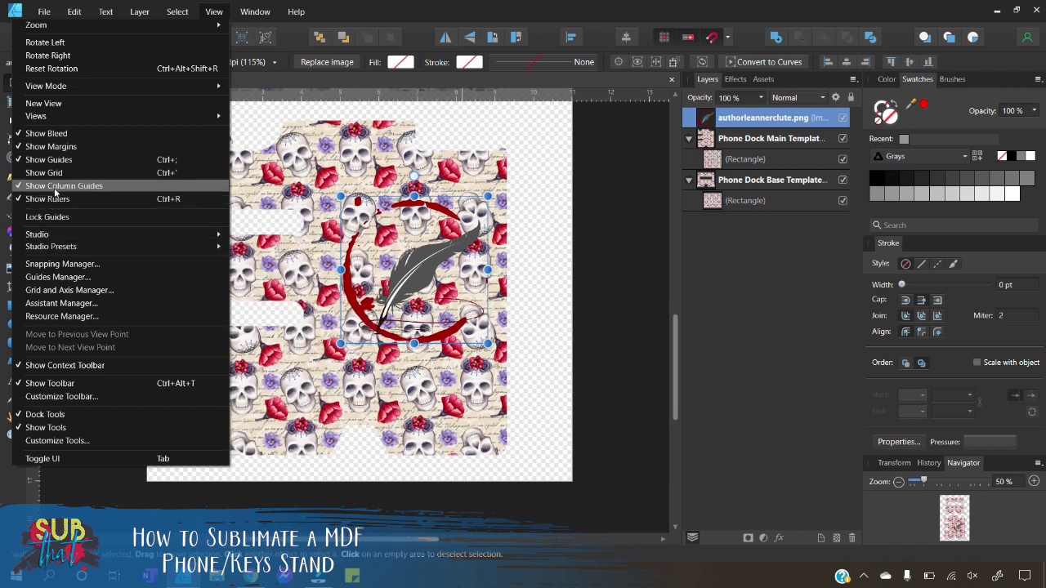
pyautogui.click(210, 12)
pyautogui.click(209, 12)
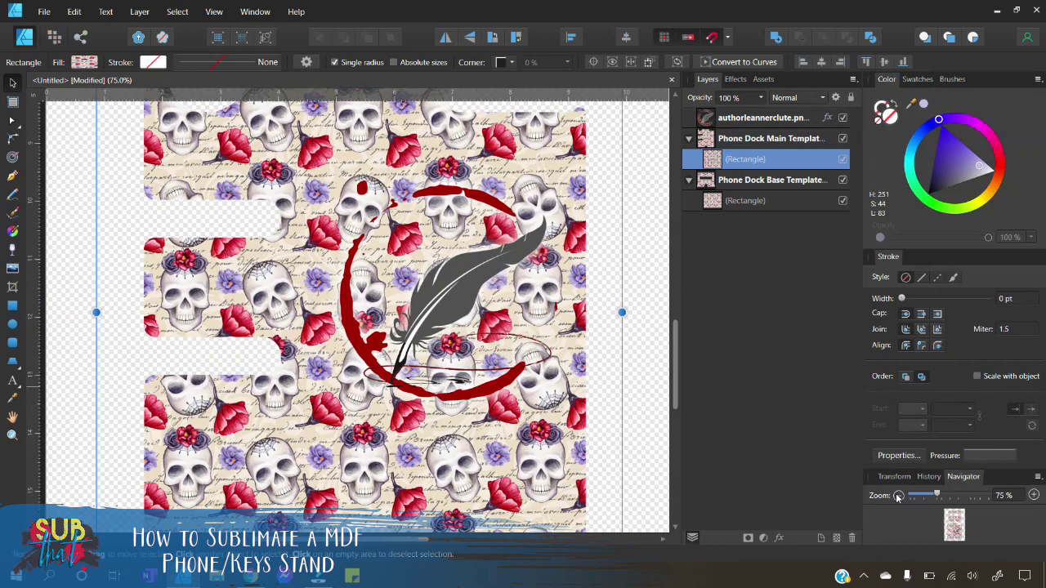
# - Deselect everything, start printing the document and choose WF-7710 Series(Network) as the printer
pyautogui.click(898, 496)
pyautogui.click(898, 496)
pyautogui.click(559, 386)
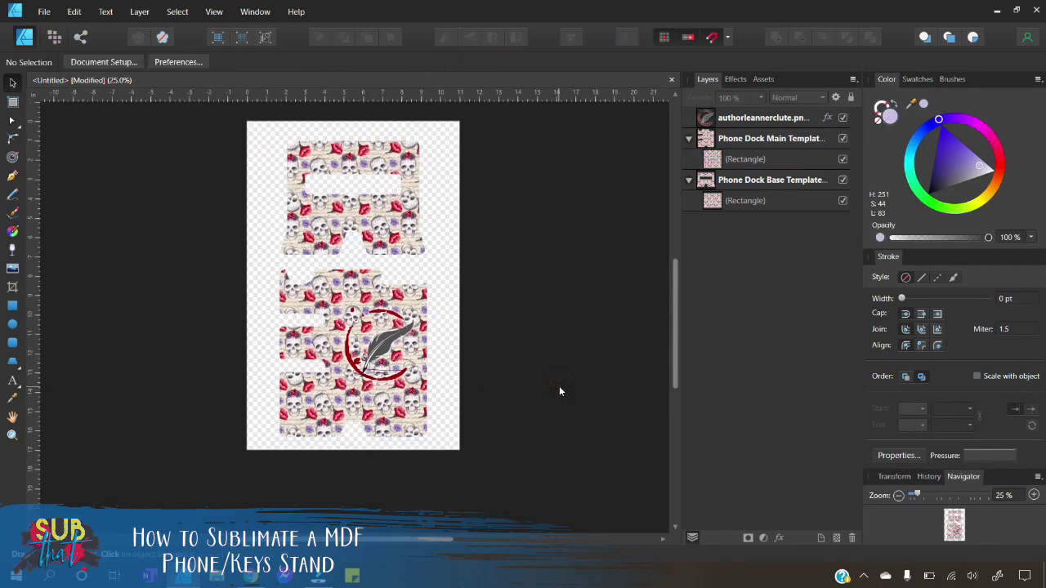
pyautogui.click(42, 13)
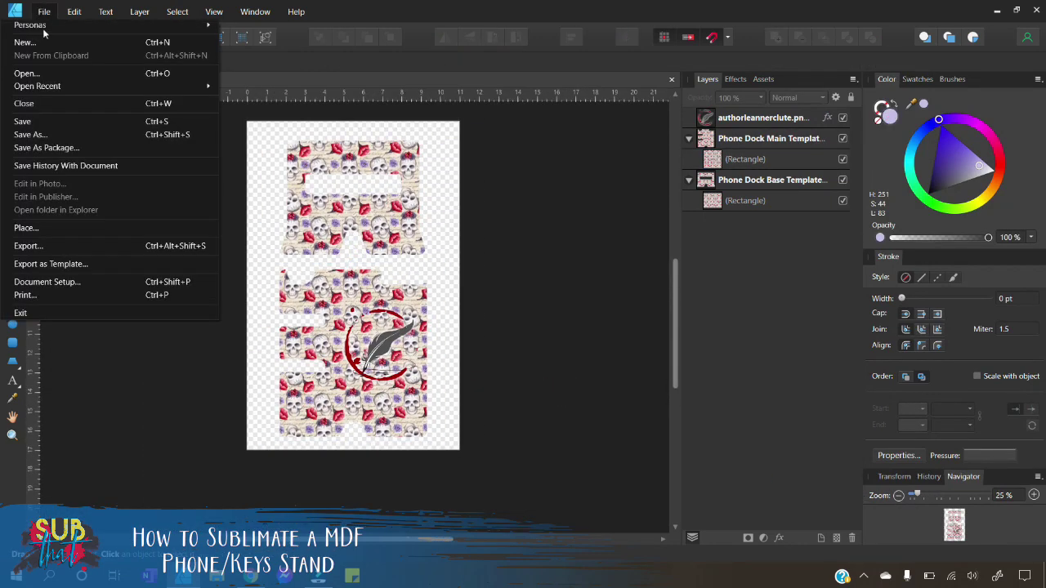
pyautogui.click(60, 291)
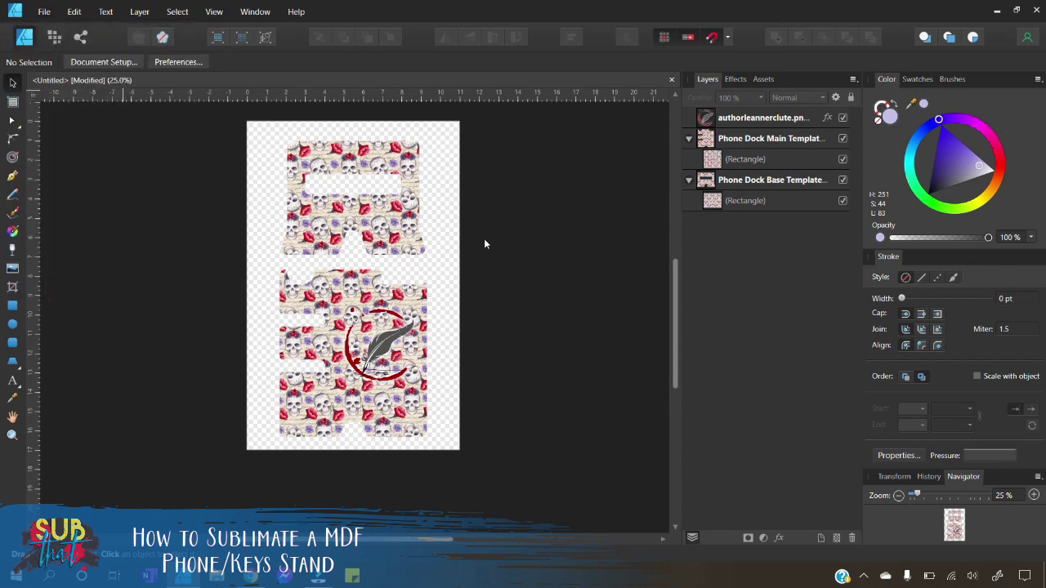
pyautogui.click(437, 144)
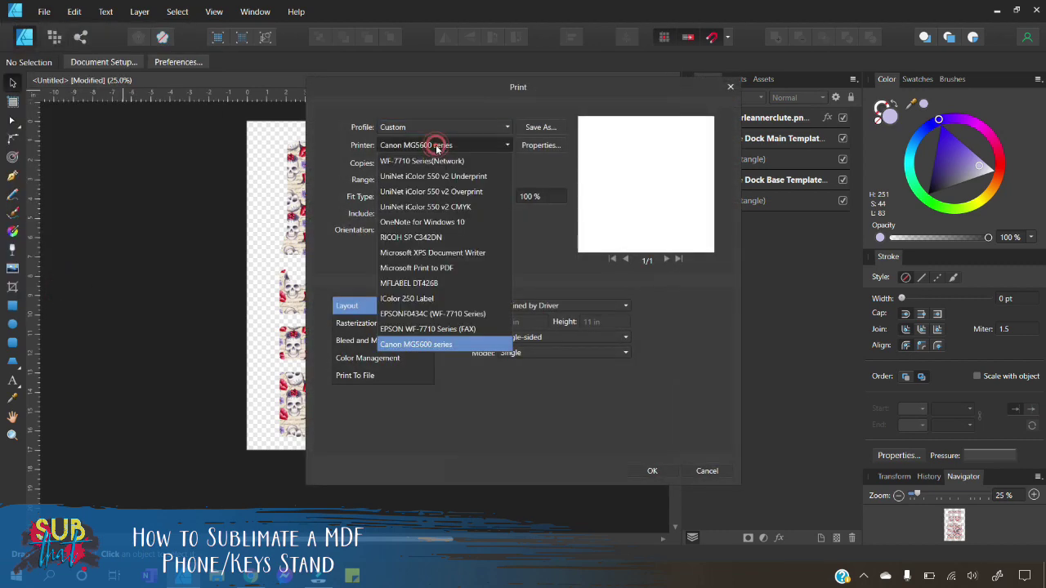
pyautogui.click(437, 162)
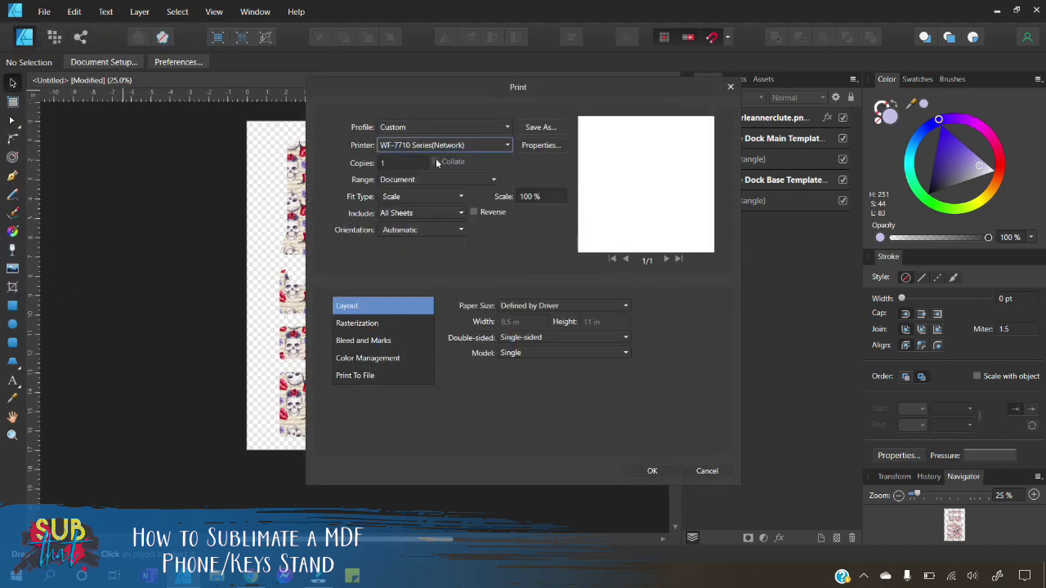
# - Apply the SUBLIMATION TABLOID preset in the printer's properties for Tabloid (11 x 17 in), High Quality Plain Paper and High quality
pyautogui.click(540, 146)
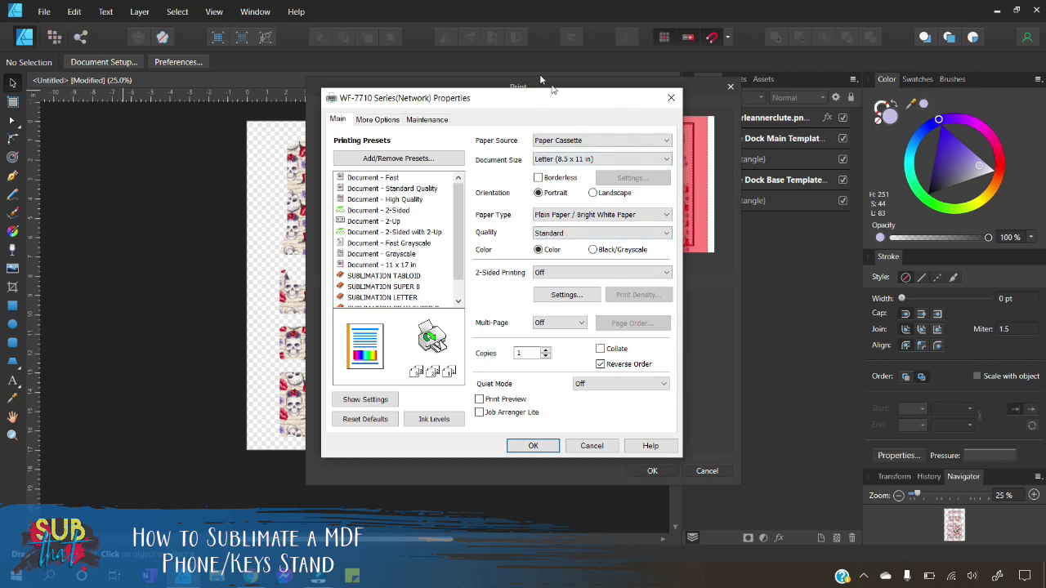
pyautogui.moveTo(566, 100)
pyautogui.mouseDown()
pyautogui.moveTo(302, 112)
pyautogui.moveTo(568, 101)
pyautogui.mouseUp()
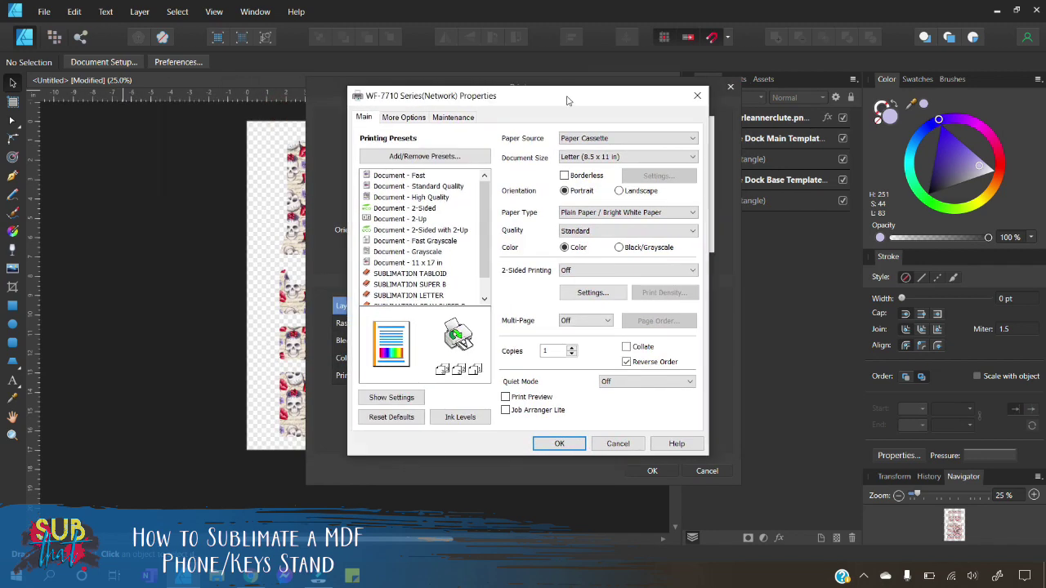
pyautogui.scroll(-1, 483, 213)
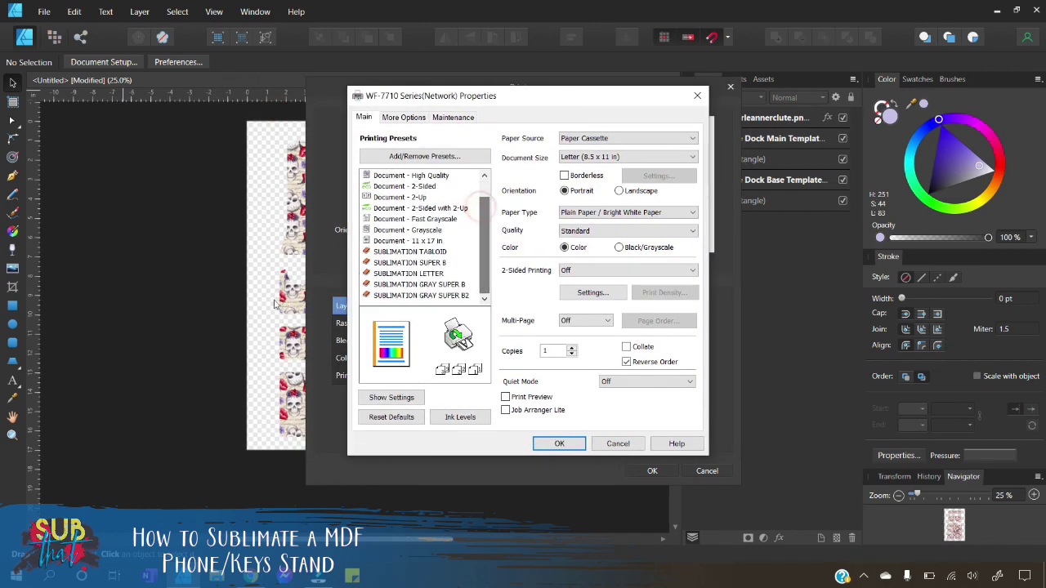
pyautogui.click(413, 253)
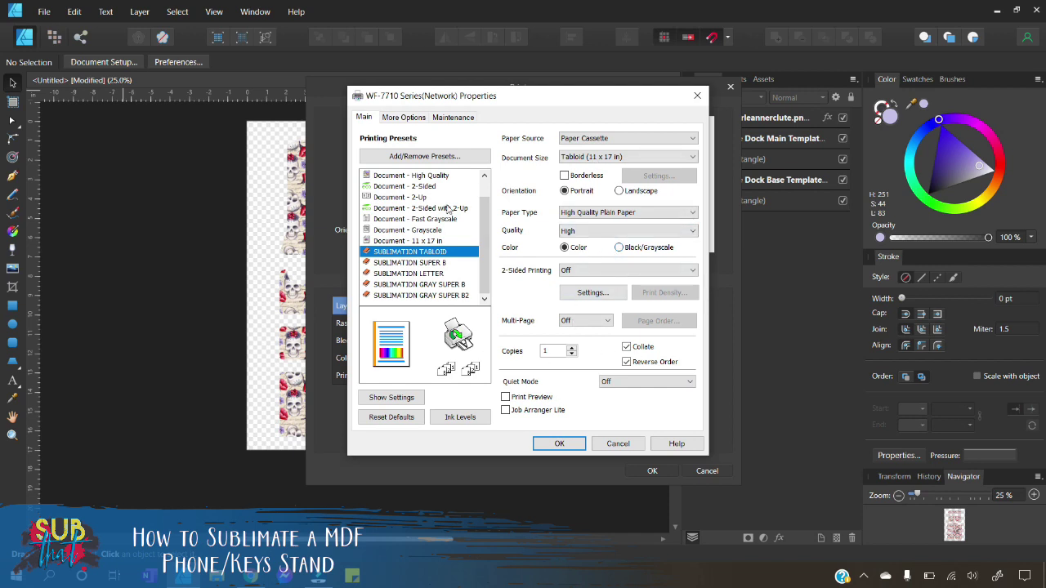
pyautogui.click(408, 157)
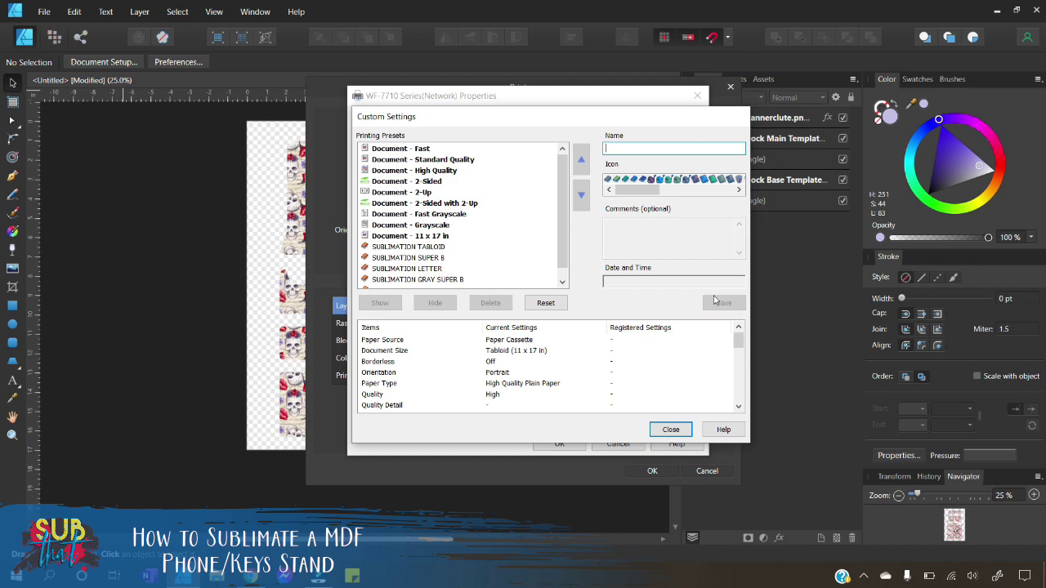
pyautogui.click(670, 429)
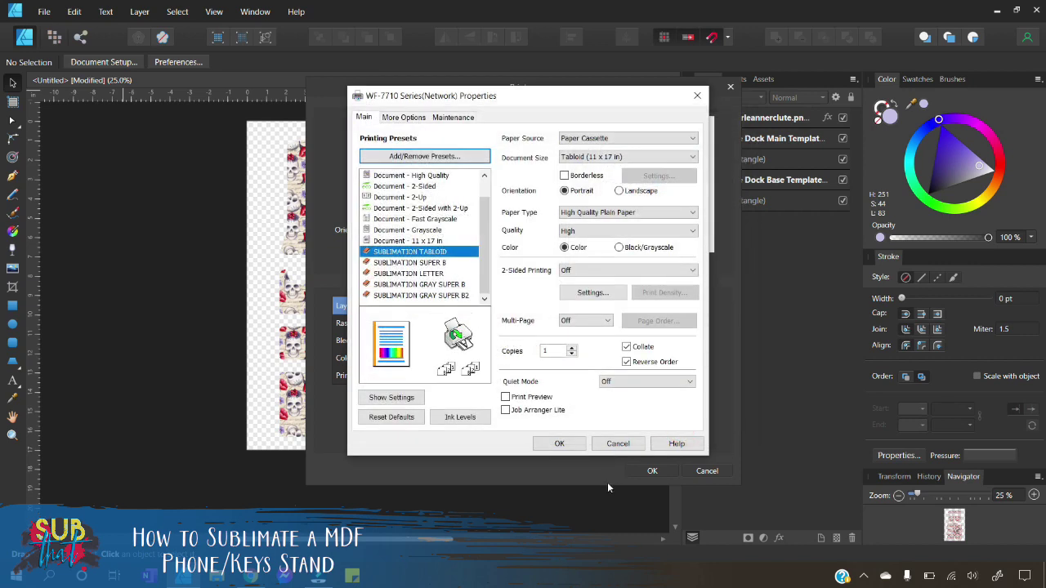
pyautogui.click(569, 445)
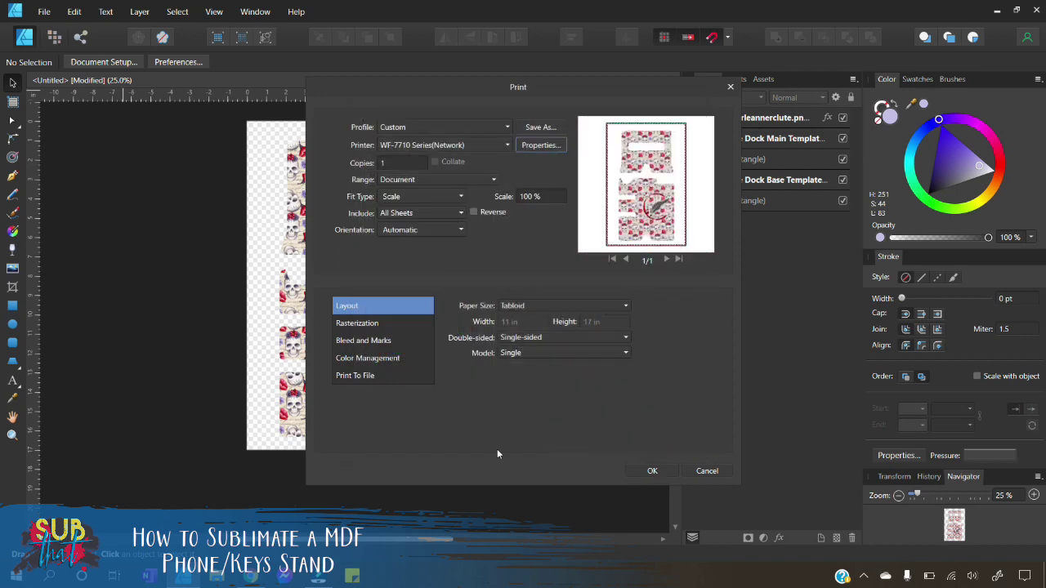